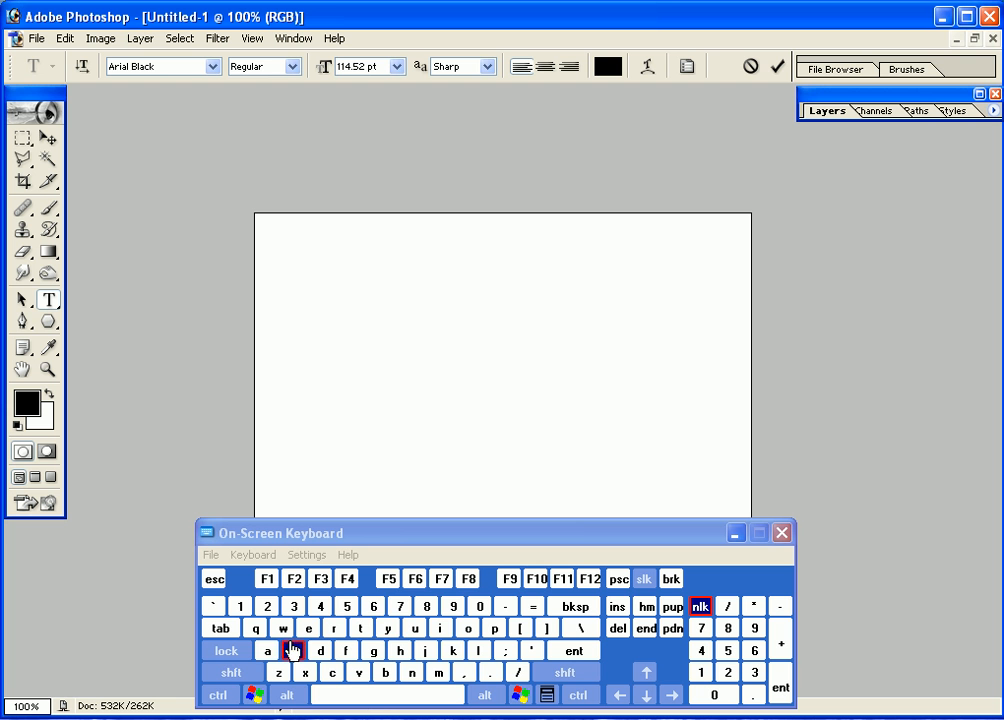
Enter the first name in lowercase as black Arial Black text on the canvas and commit it with the Move tool.
left_click(267, 650)
left_click(293, 650)
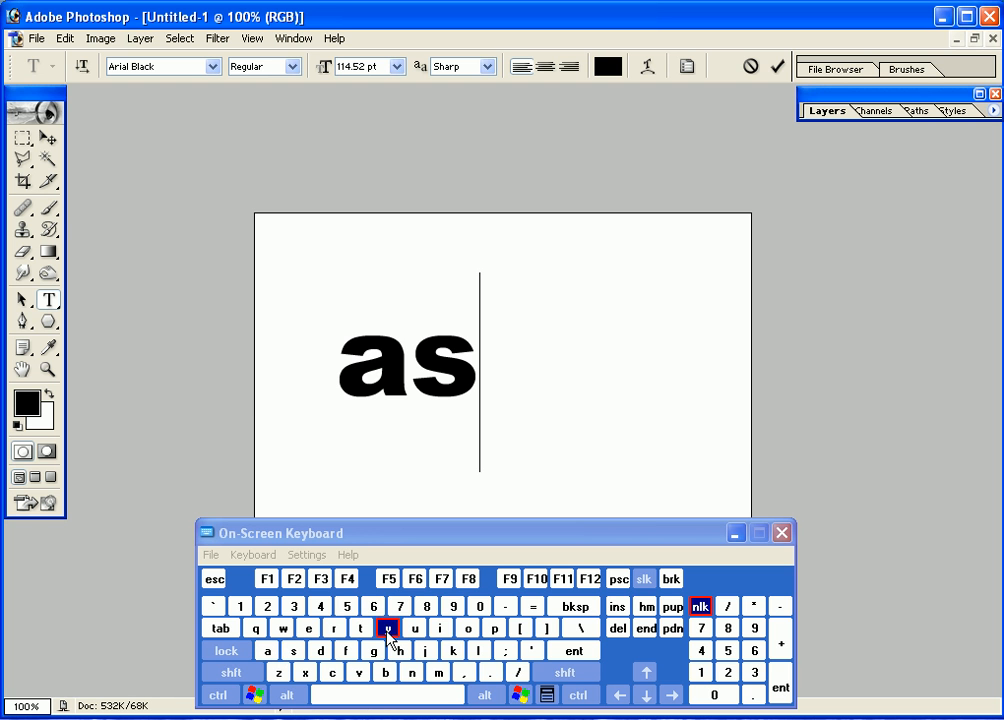
left_click(439, 628)
left_click(438, 672)
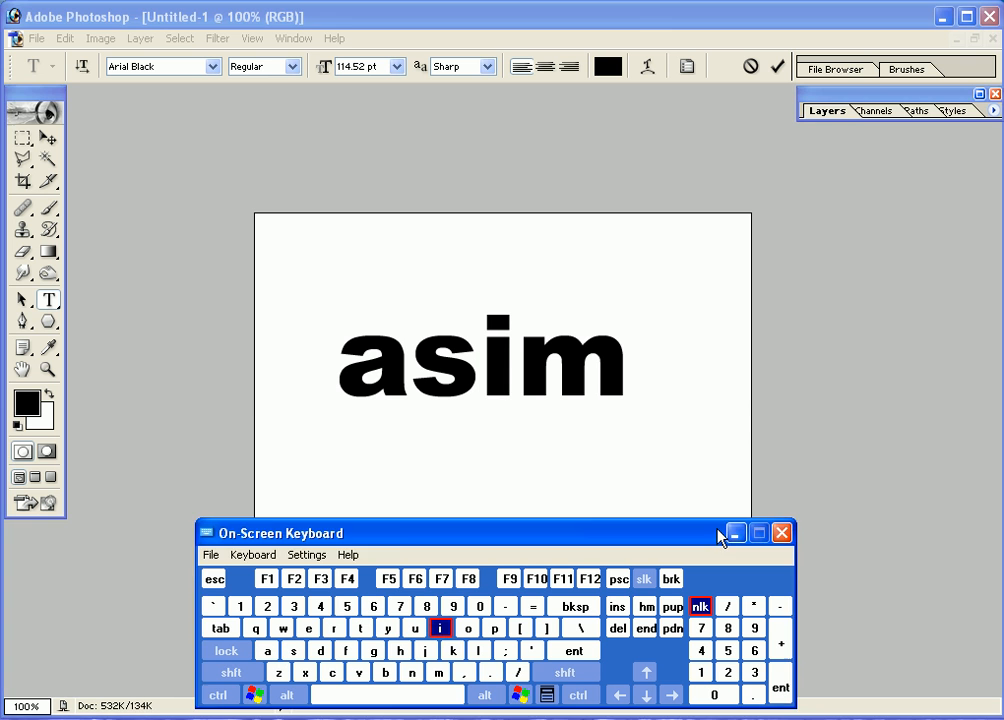
left_click_drag(727, 535, 540, 582)
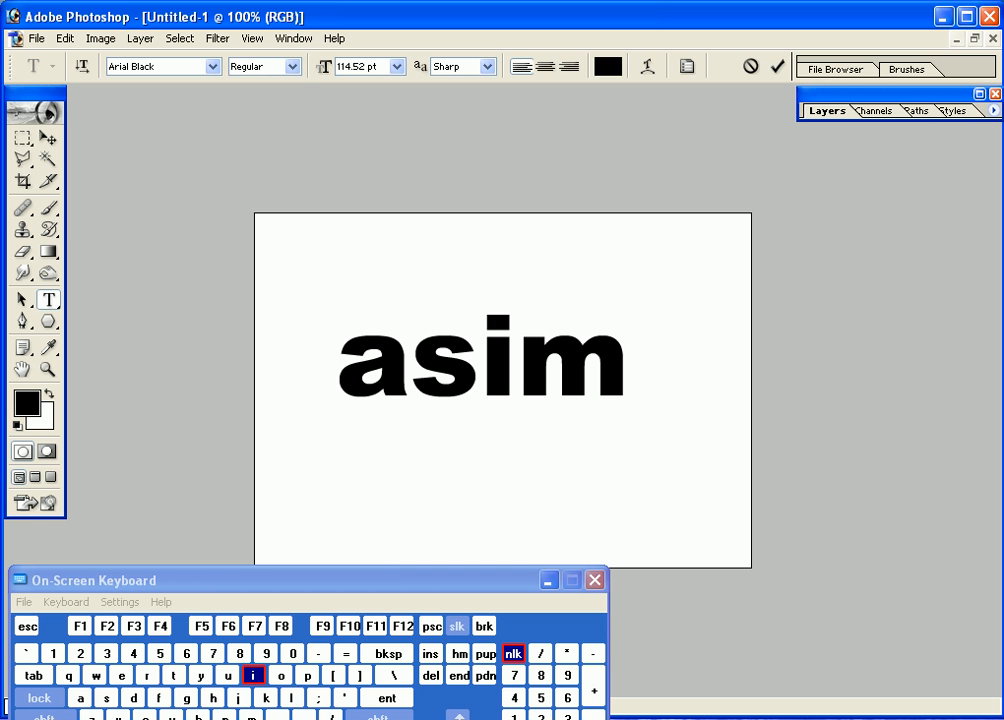
left_click(46, 139)
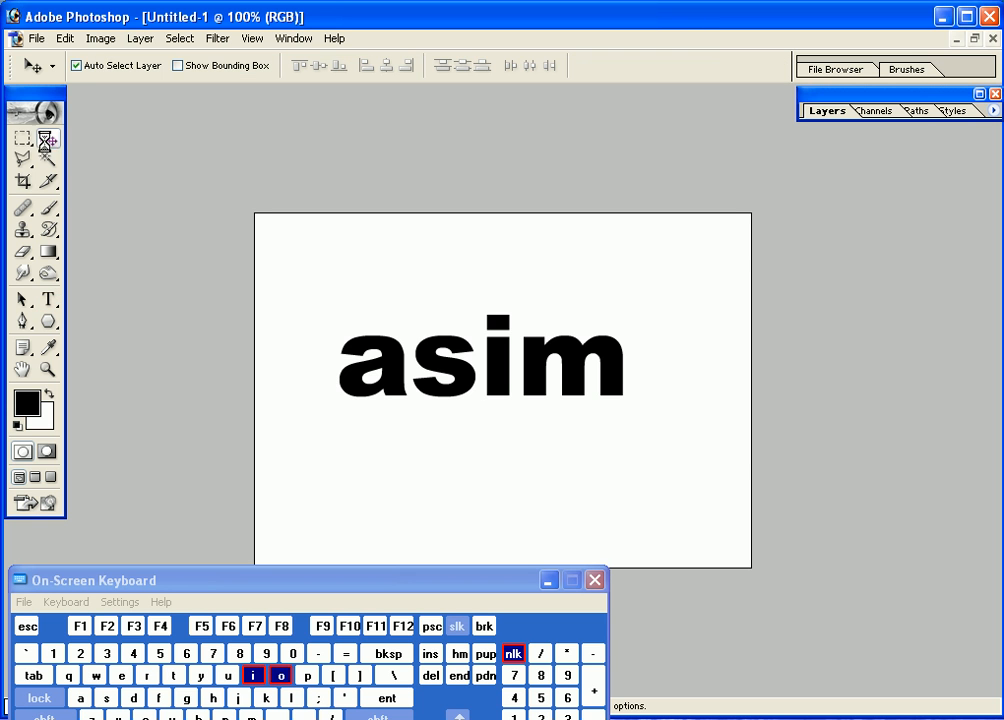
Link the text layer to the Background, centre the text horizontally on the canvas, and unlink the layers.
left_click(978, 95)
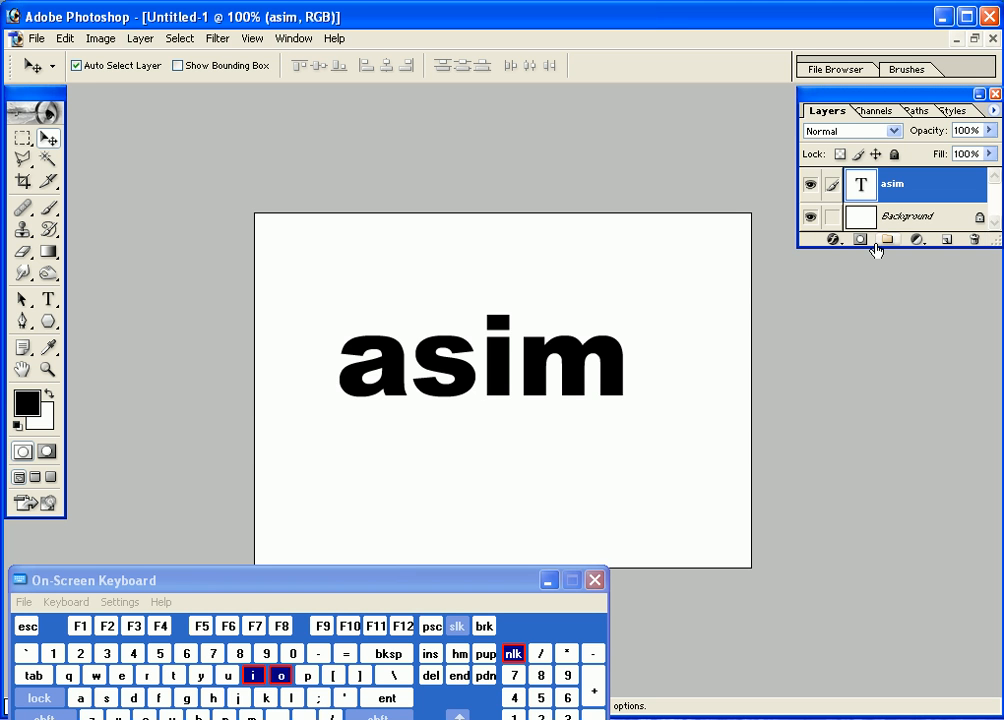
left_click_drag(862, 245, 847, 355)
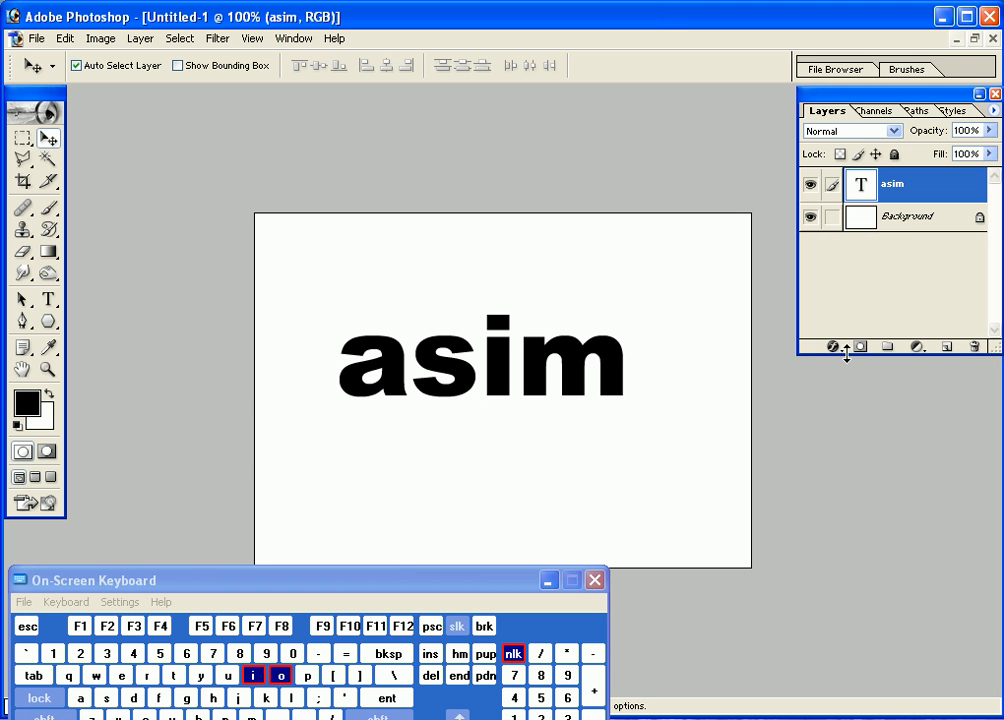
left_click(880, 216)
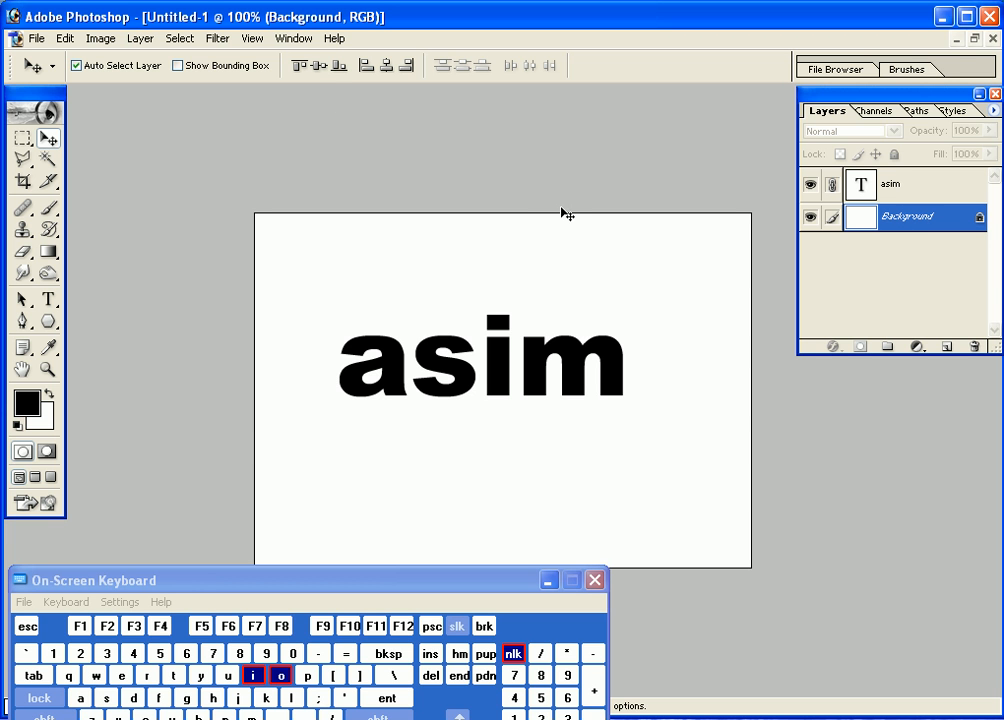
left_click(385, 65)
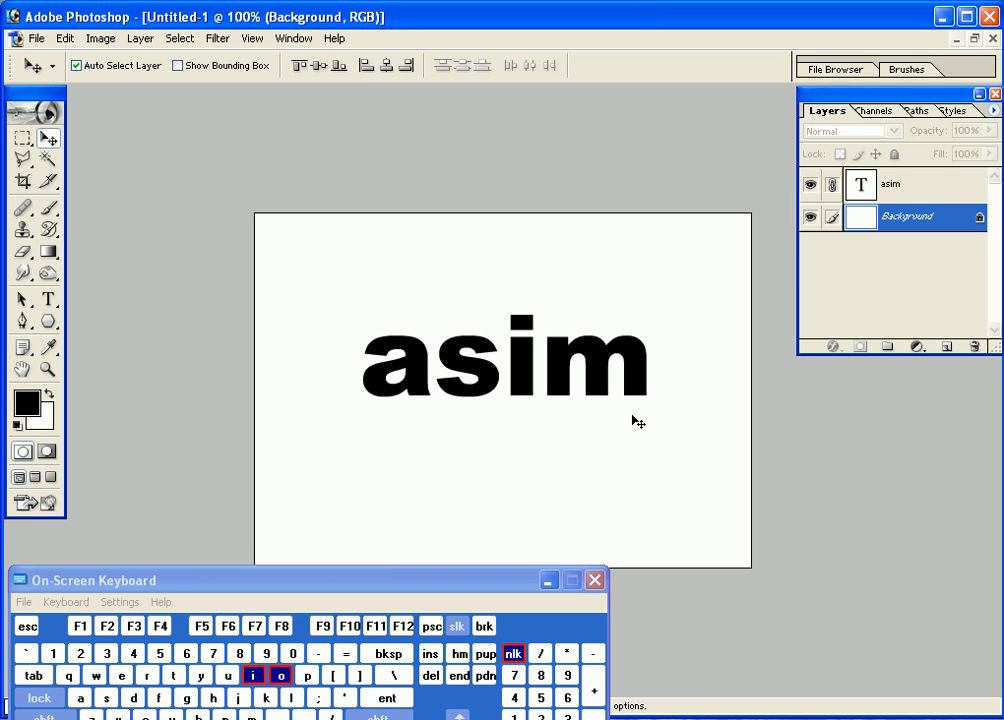
left_click(826, 189)
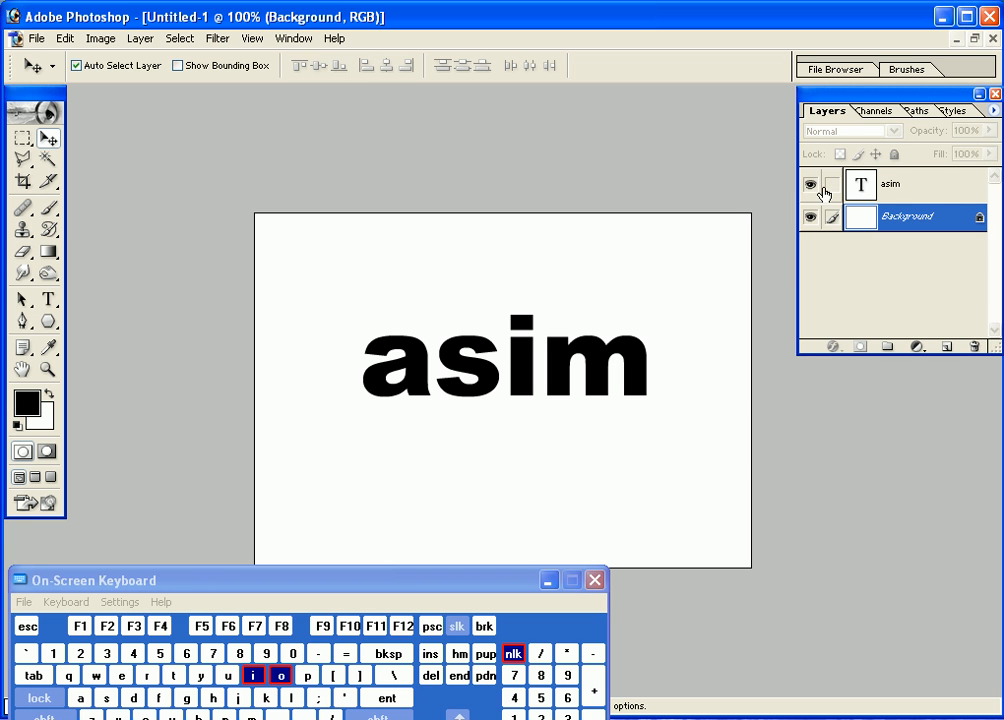
Add Bevel and Emboss, a red Color Overlay and a Drop Shadow to the text layer.
left_click(912, 187)
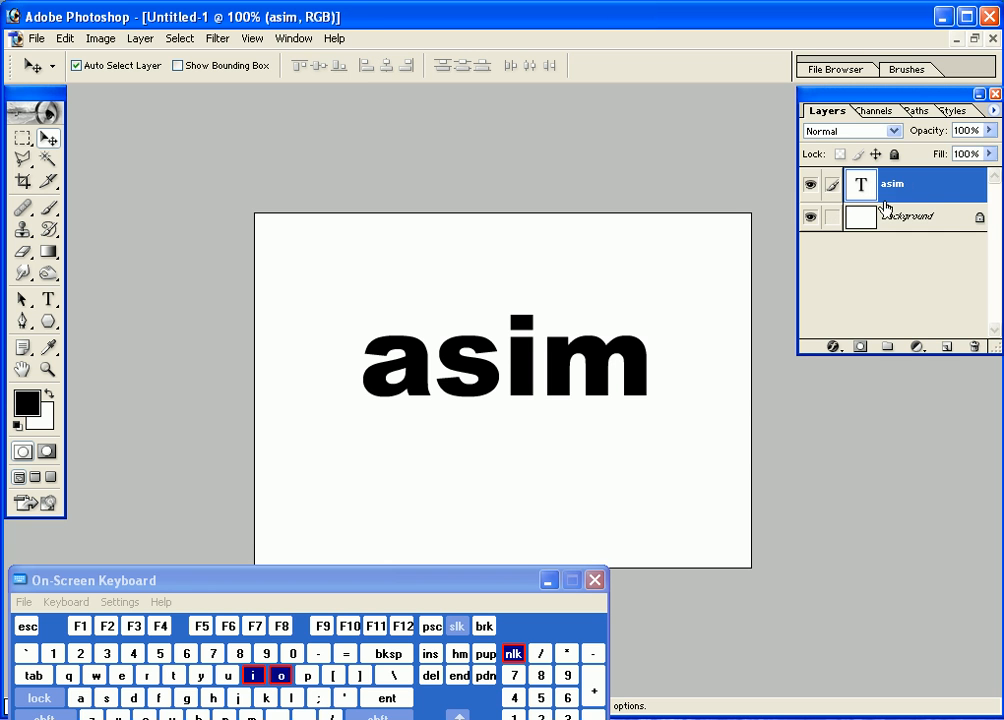
left_click(831, 348)
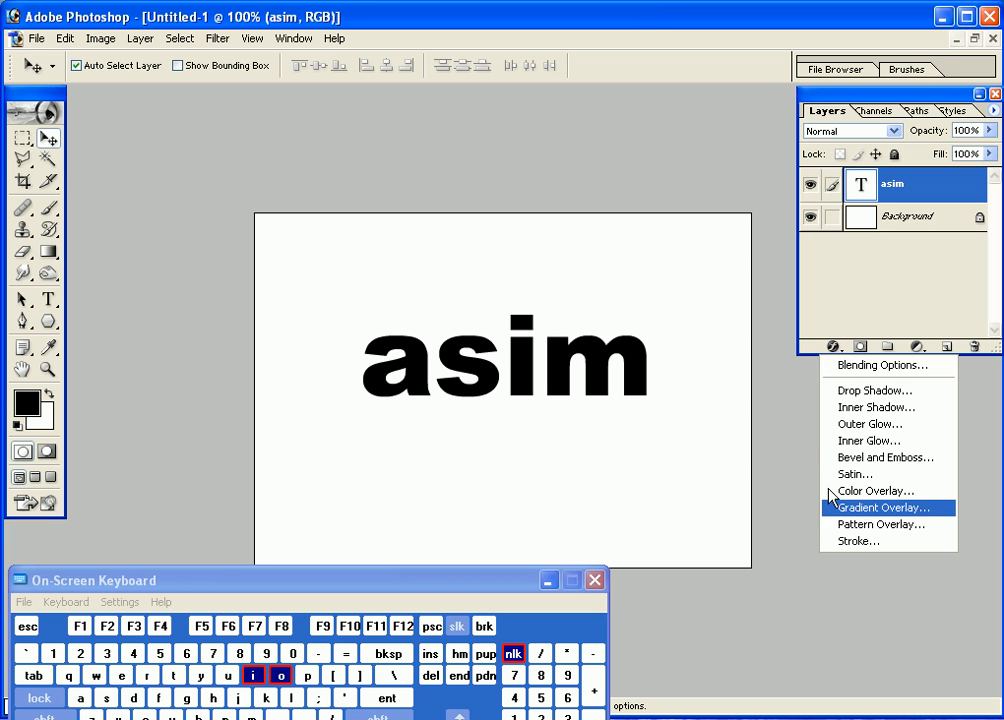
left_click(855, 460)
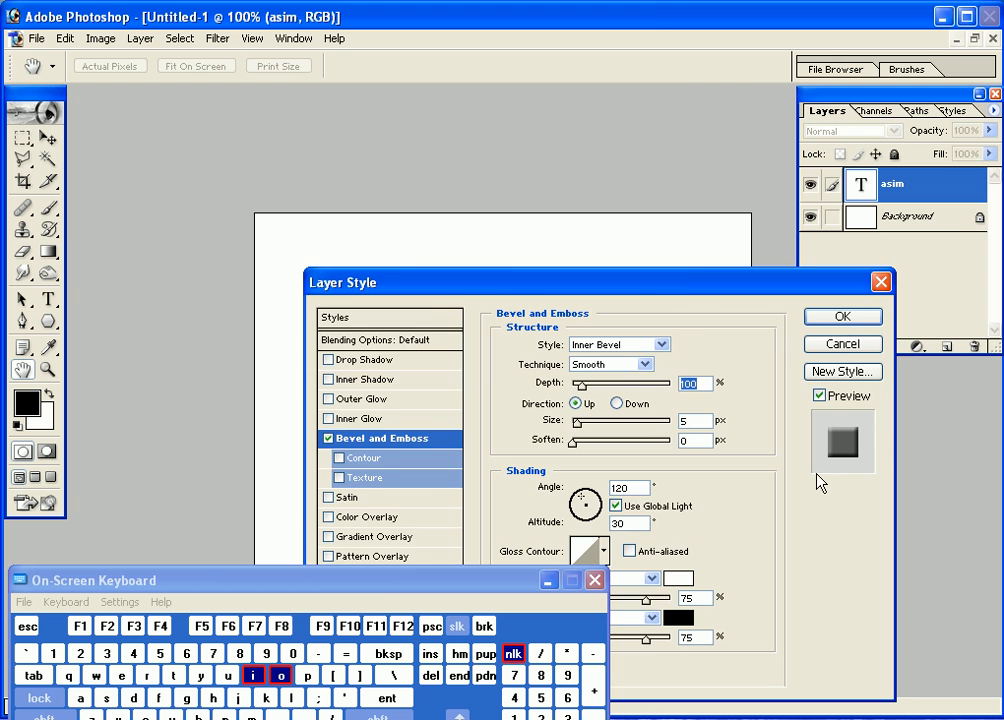
left_click_drag(648, 287, 813, 204)
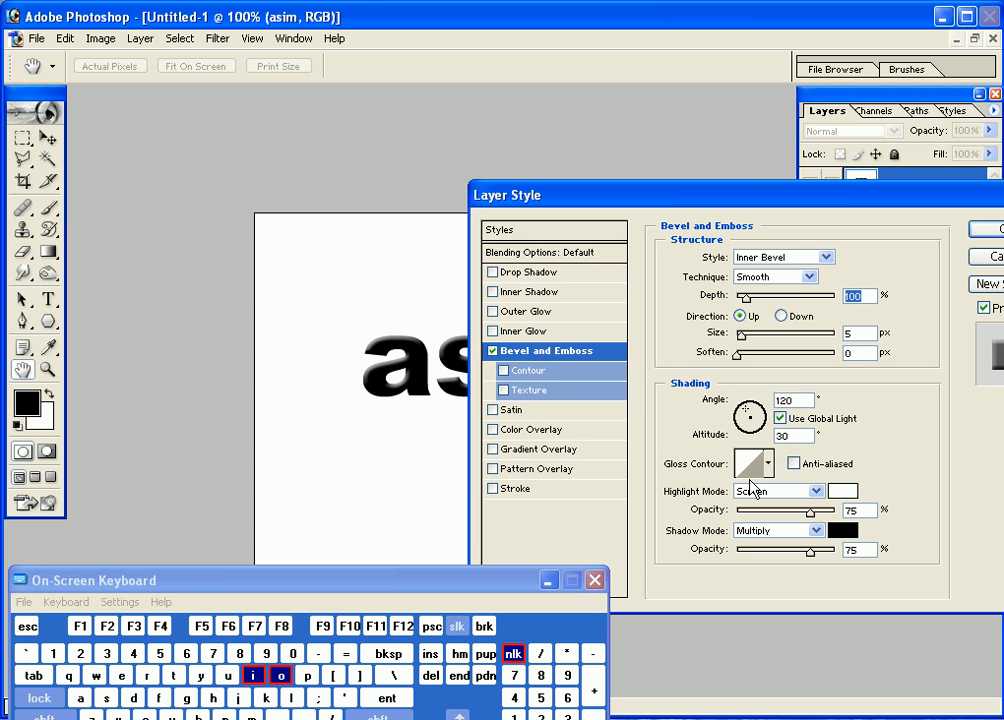
left_click(558, 432)
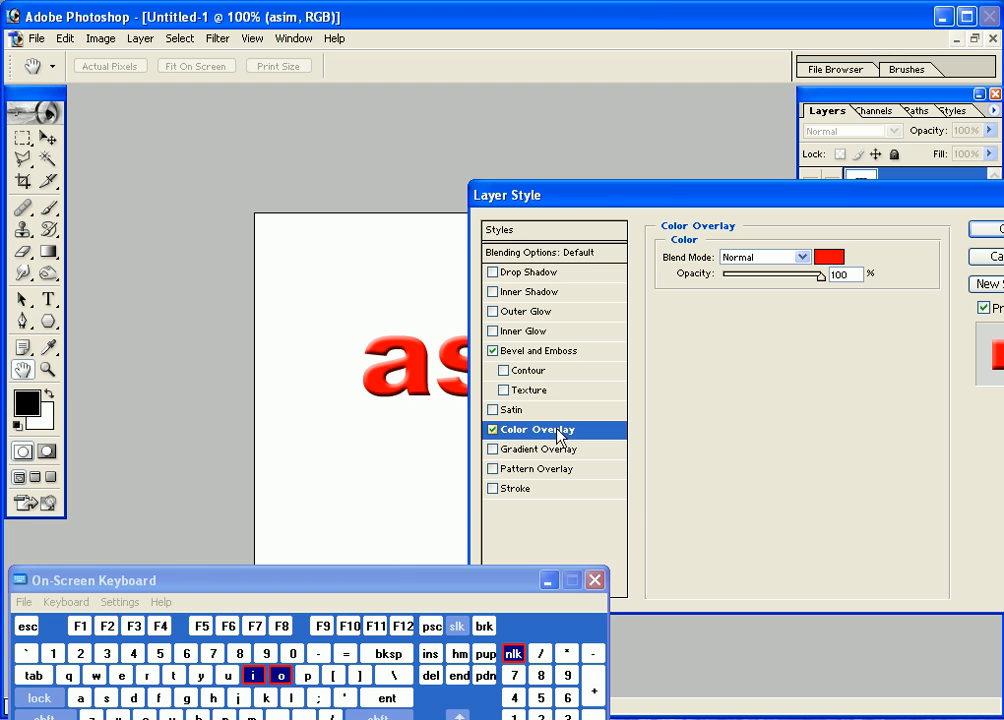
left_click(547, 273)
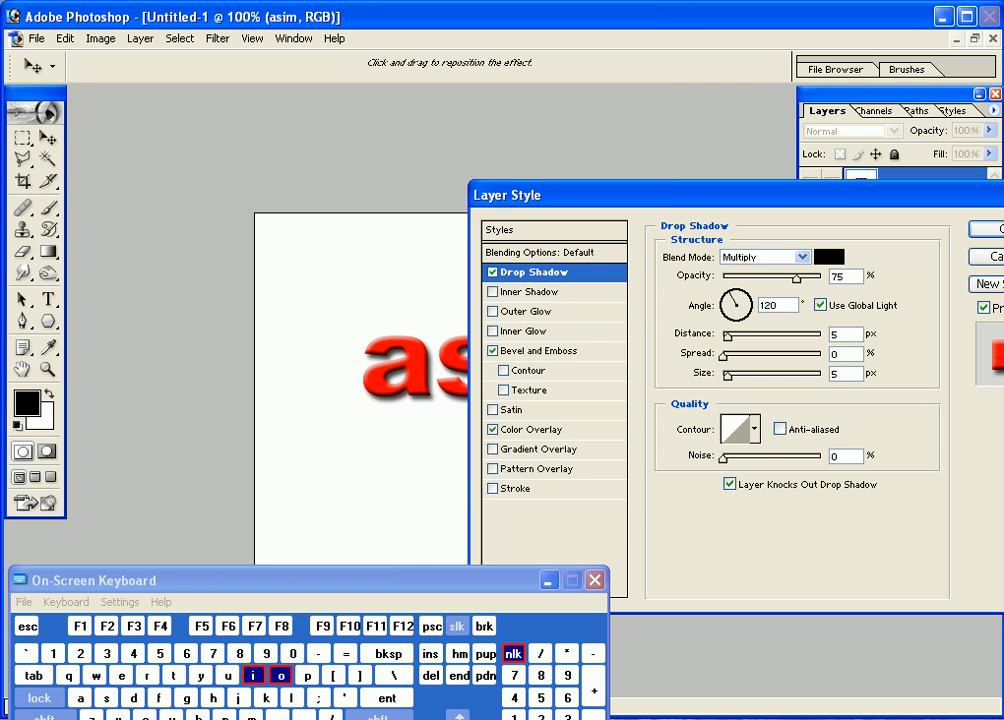
Set the gloss contour of the Bevel and Emboss effect to the multi-peaked ring preset in the second row.
left_click(585, 352)
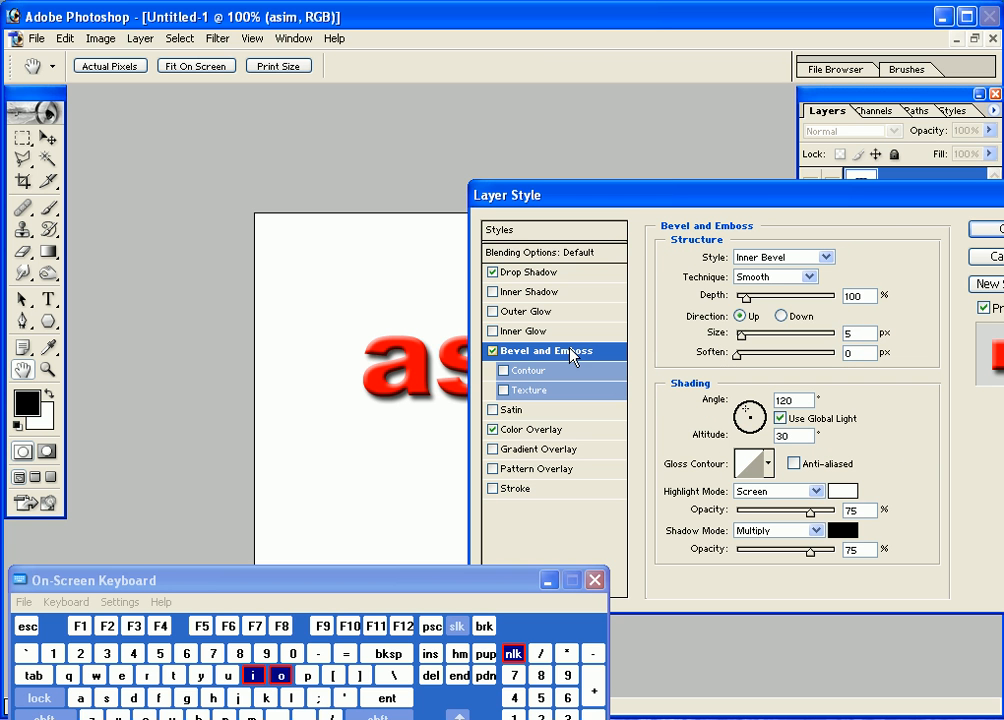
left_click(769, 465)
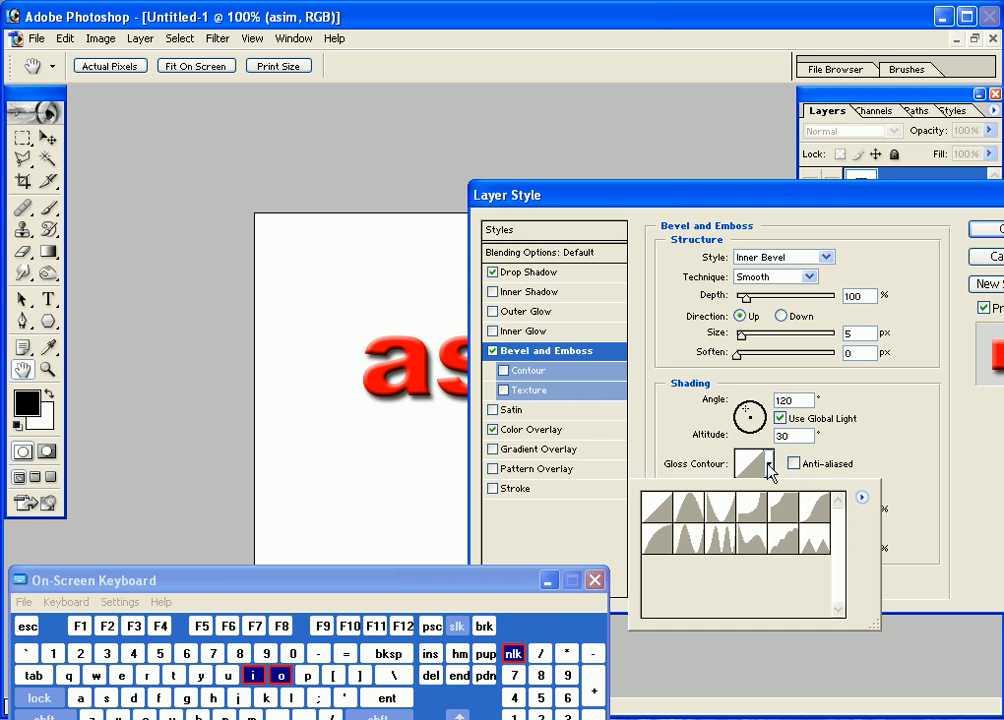
left_click(722, 545)
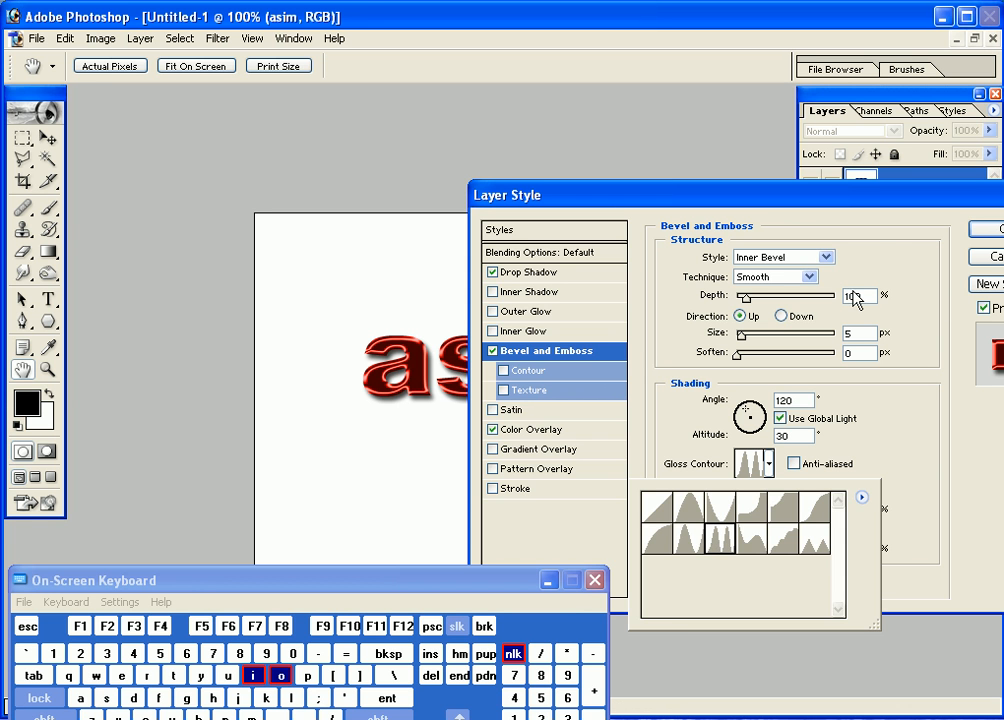
Change the bevel style to Outer Bevel and apply the layer style to the text.
left_click(826, 260)
left_click(826, 259)
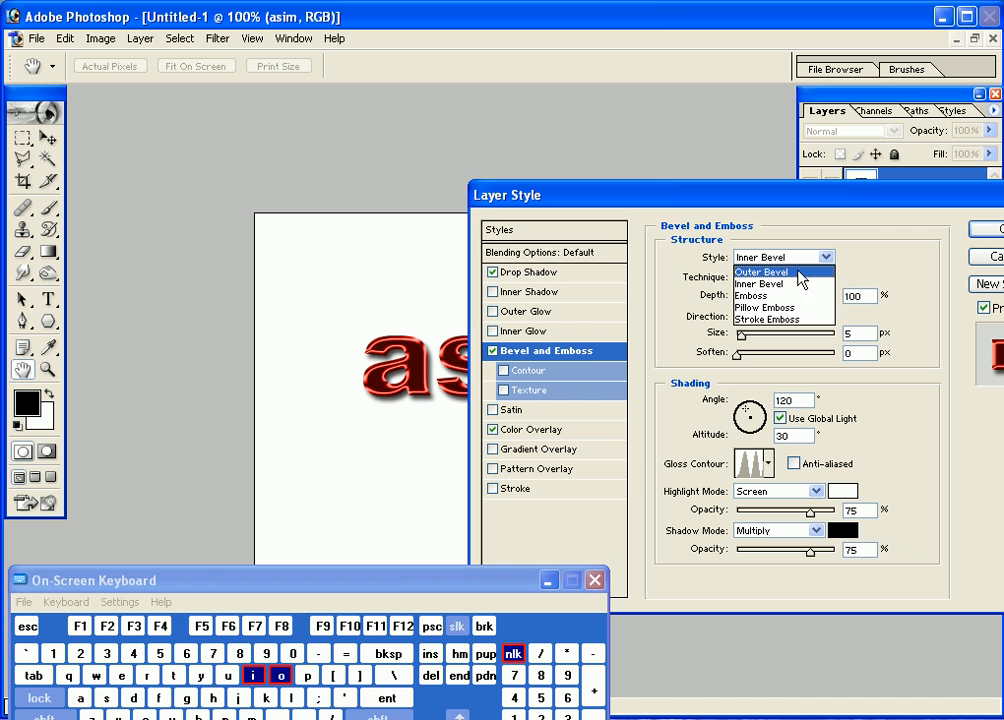
left_click(800, 272)
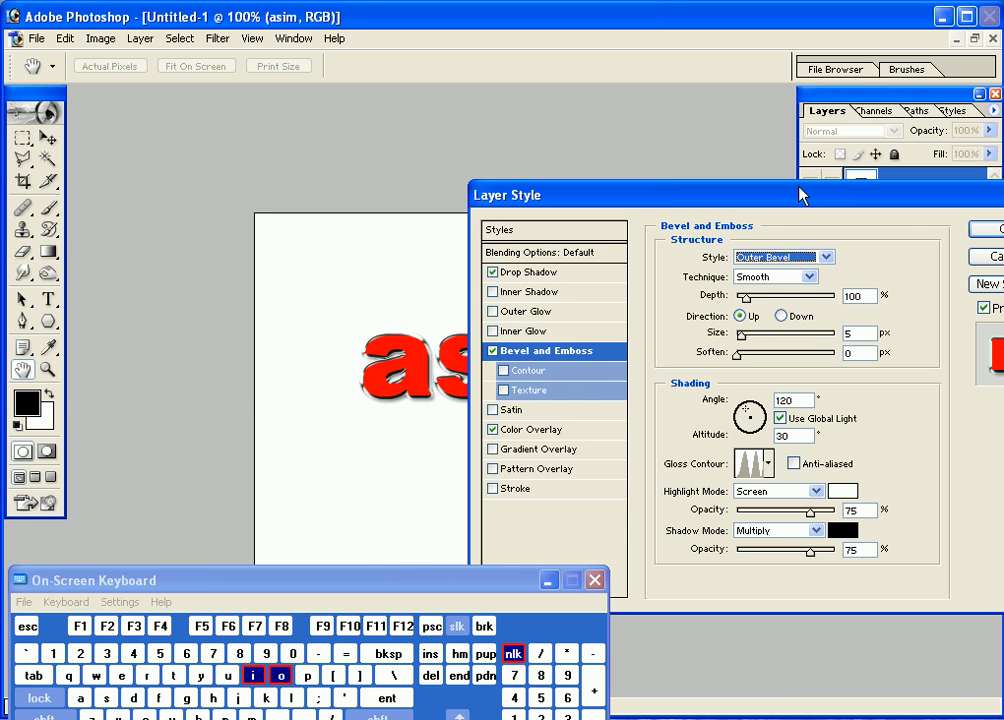
left_click_drag(800, 195, 688, 440)
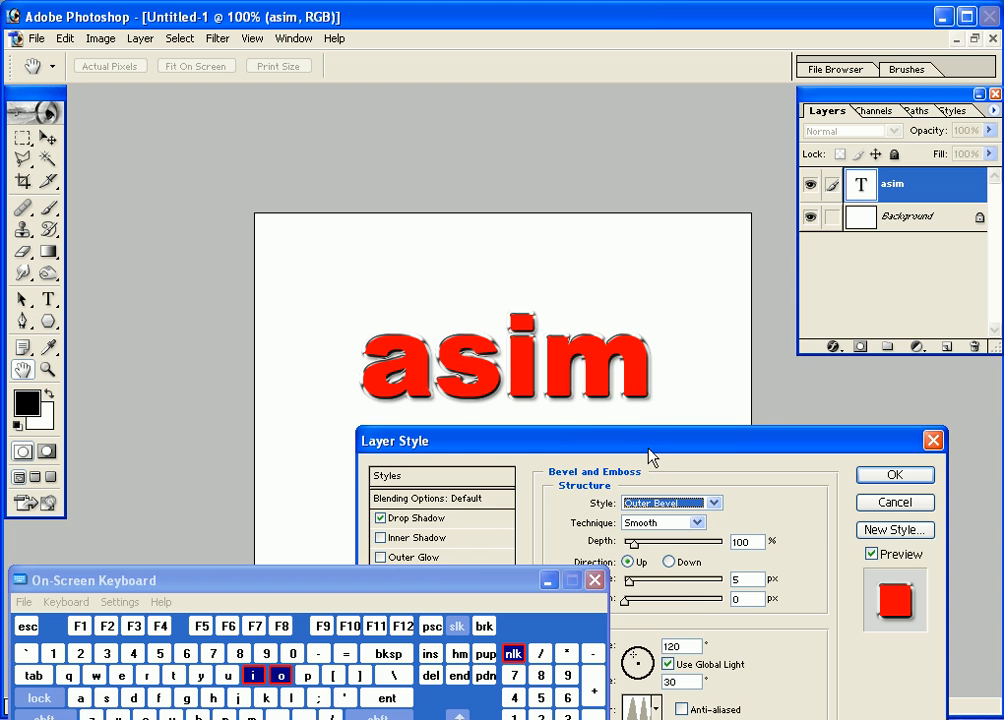
left_click_drag(648, 450, 762, 272)
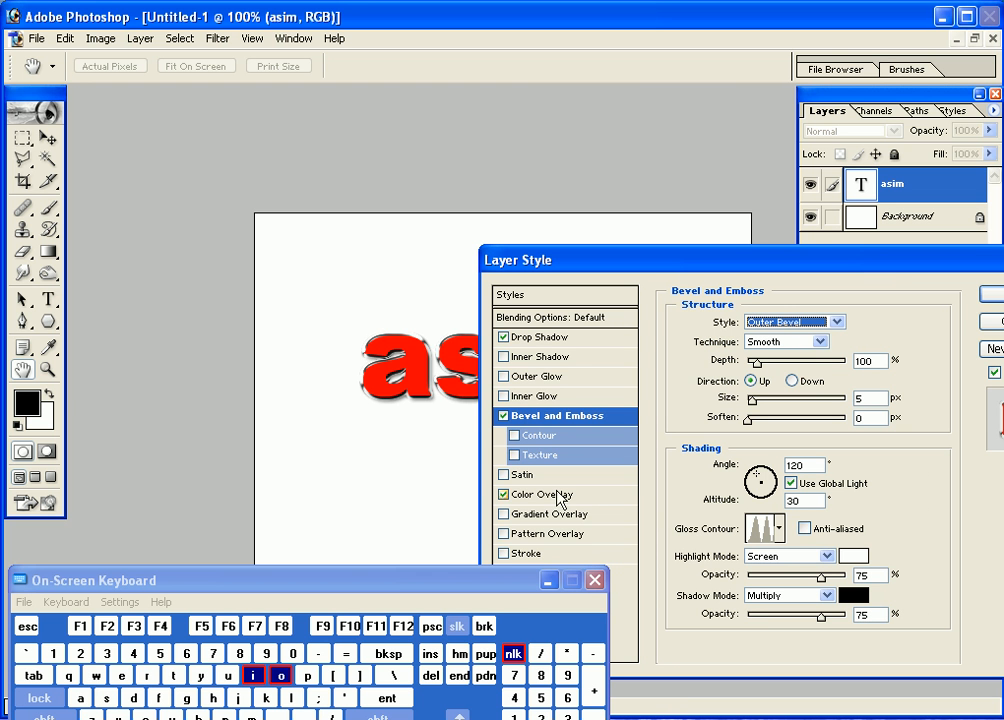
left_click_drag(893, 265, 845, 247)
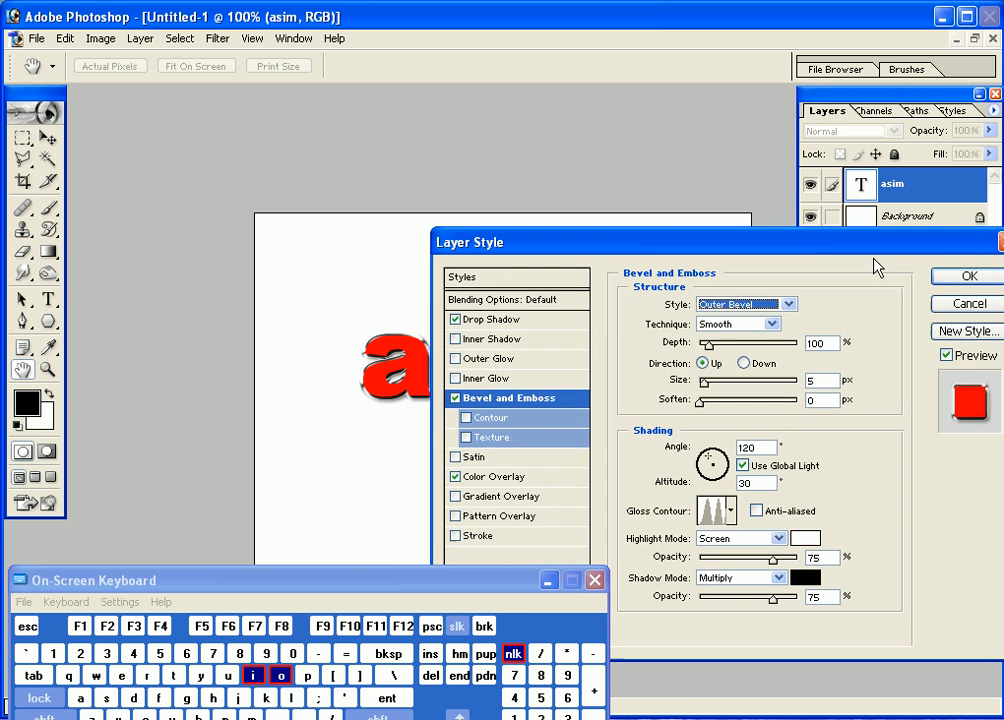
left_click(955, 278)
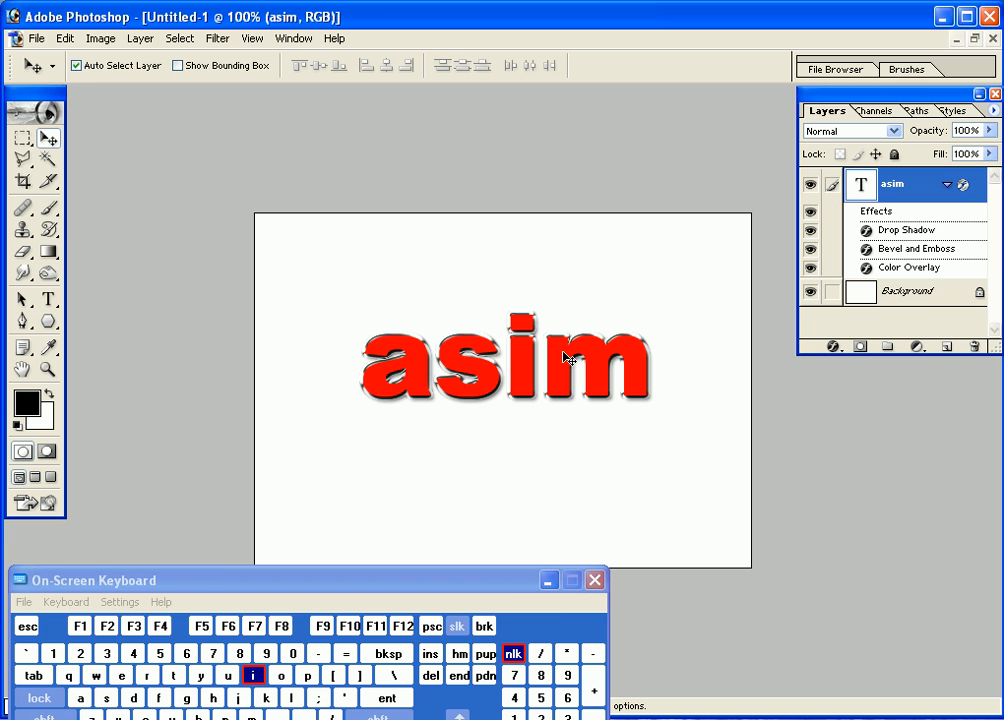
Duplicate the styled text layer and rasterize the copy.
left_click_drag(511, 594, 563, 590)
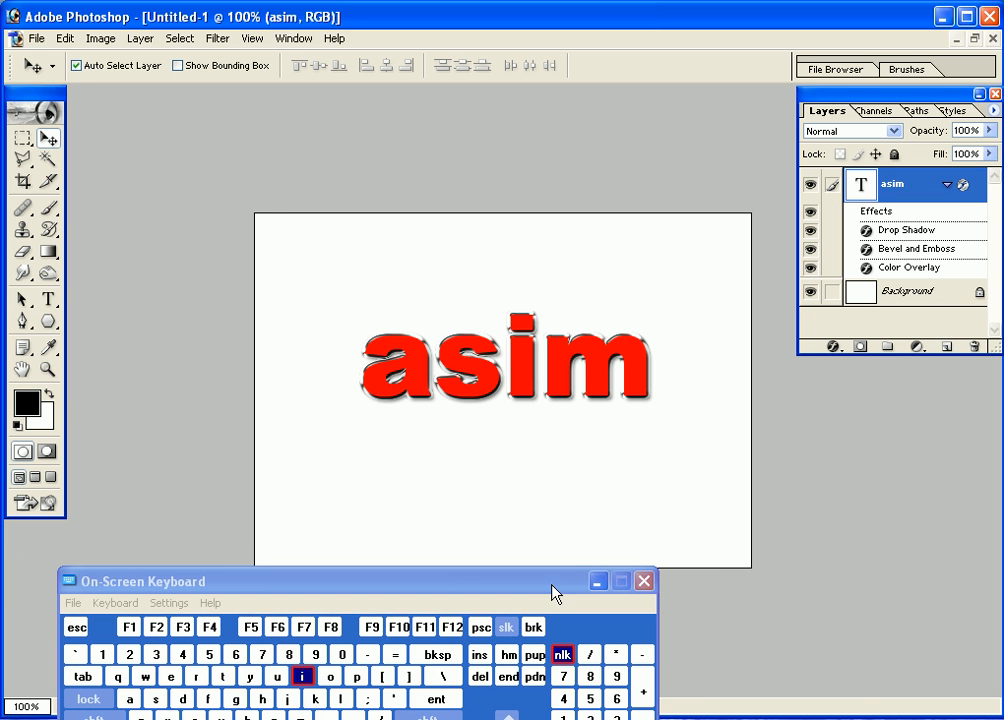
left_click(945, 185)
left_click_drag(916, 197, 947, 347)
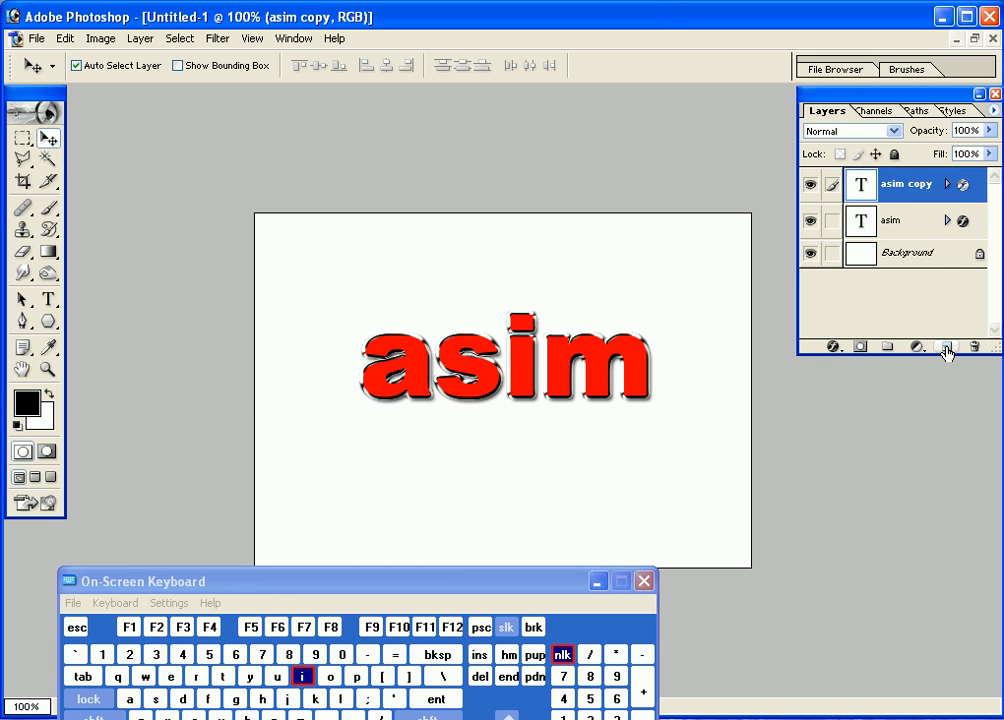
right_click(886, 183)
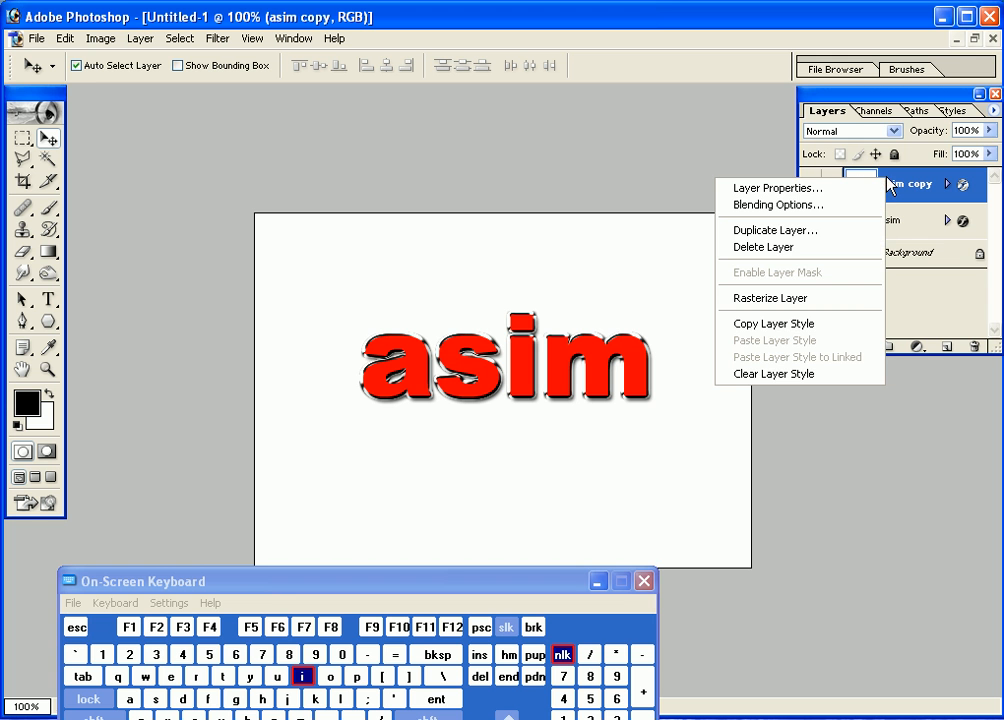
left_click(858, 300)
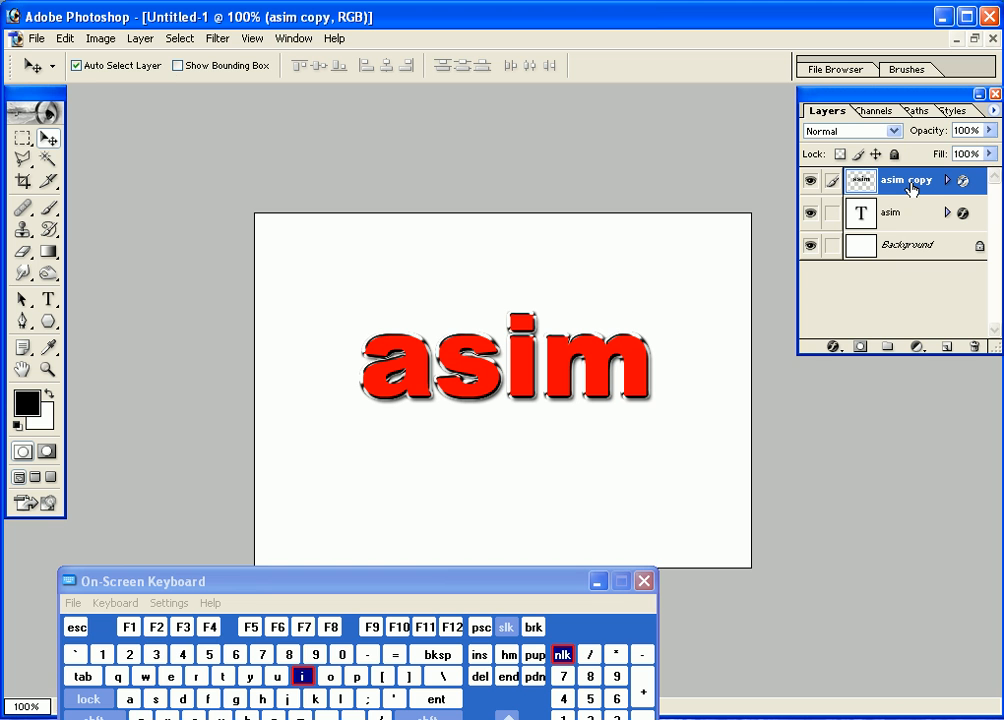
Flip the rasterized text copy vertically.
left_click(99, 38)
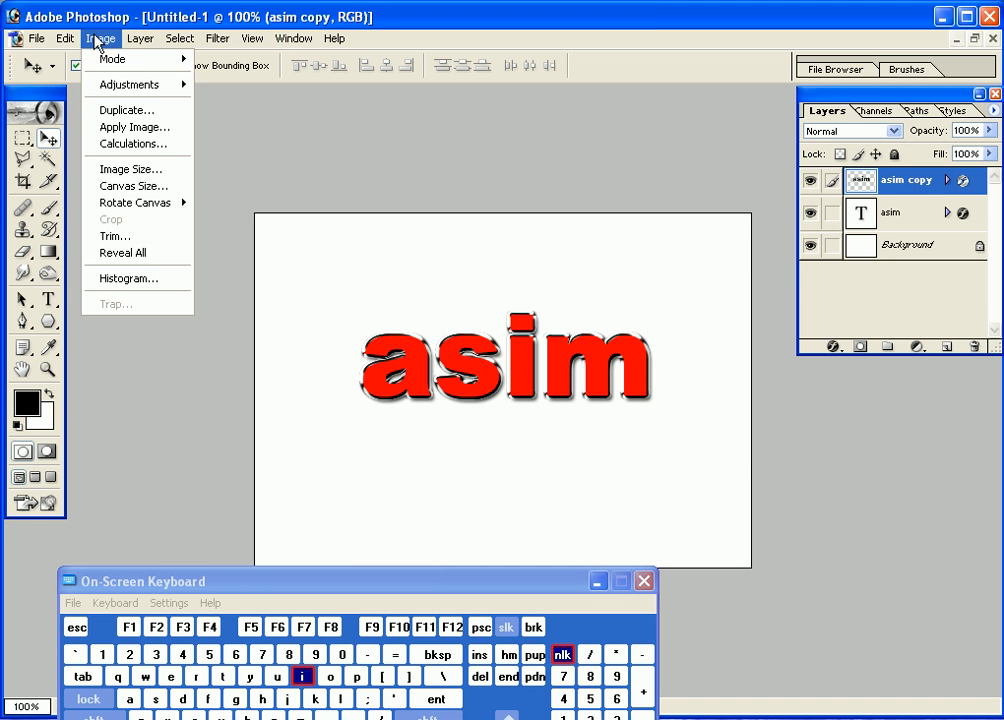
mouse_move(64, 38)
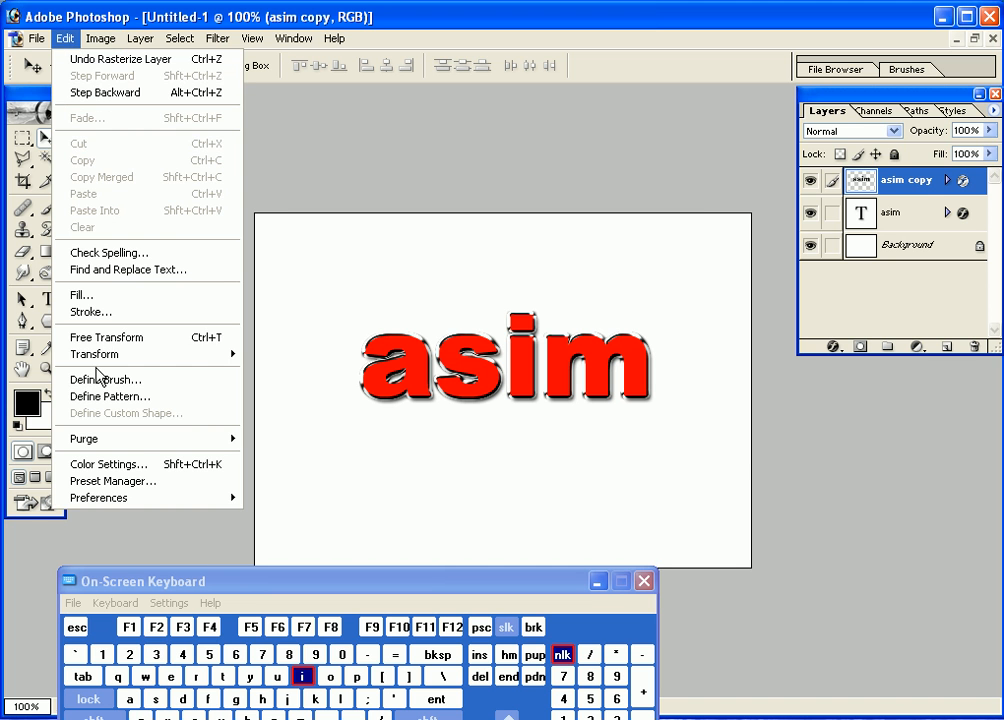
mouse_move(98, 362)
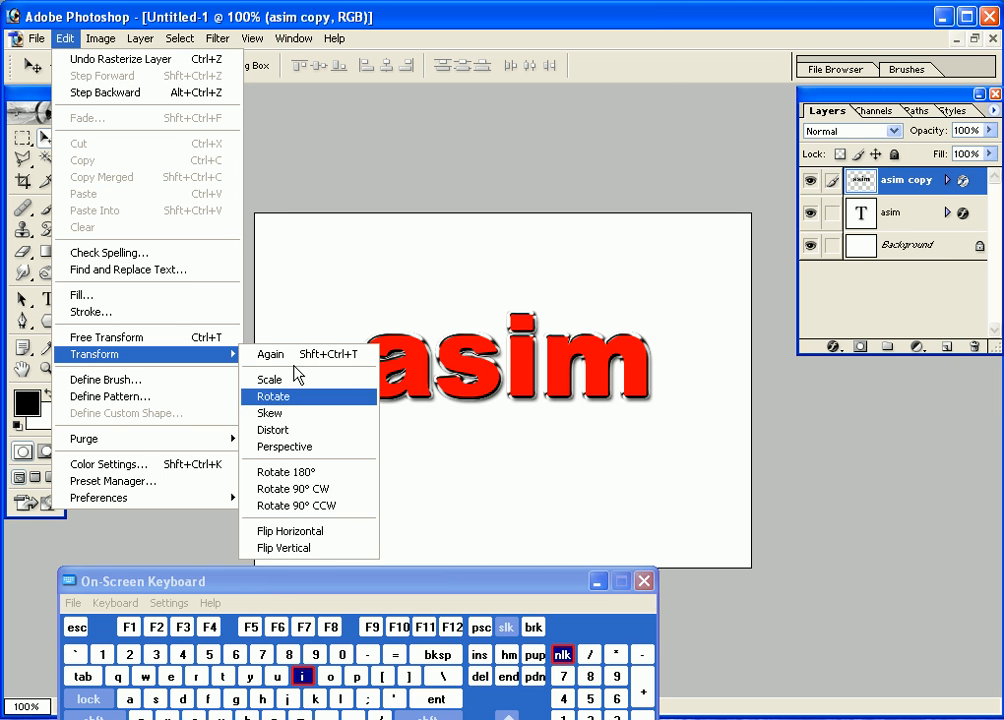
left_click(303, 548)
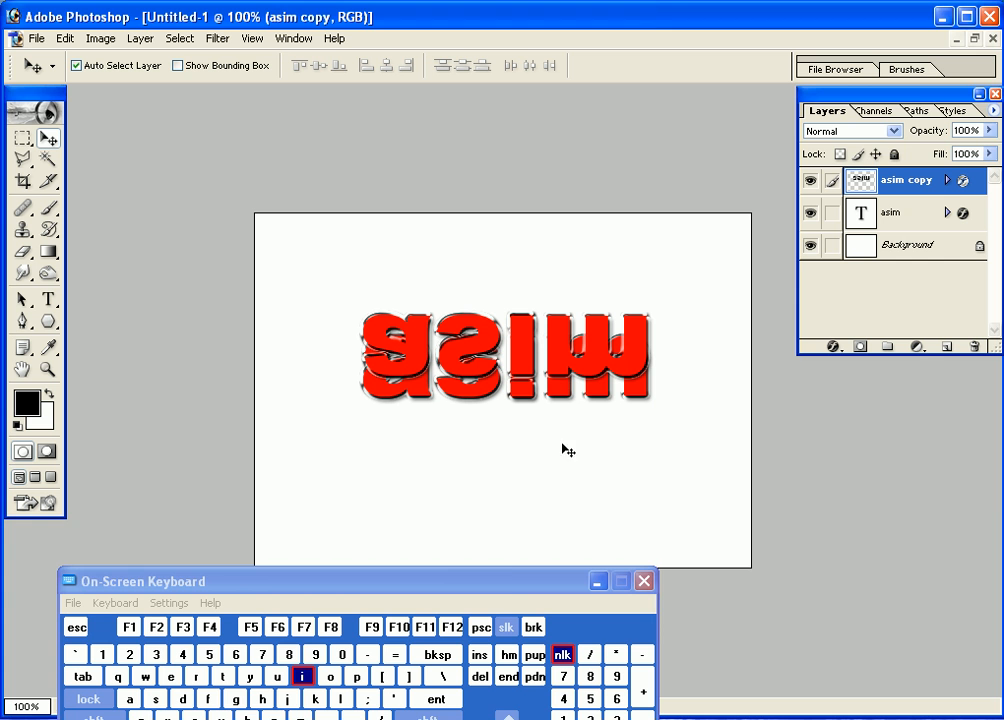
Move the flipped text copy straight down until it sits just below the original text.
left_click_drag(505, 578, 508, 516)
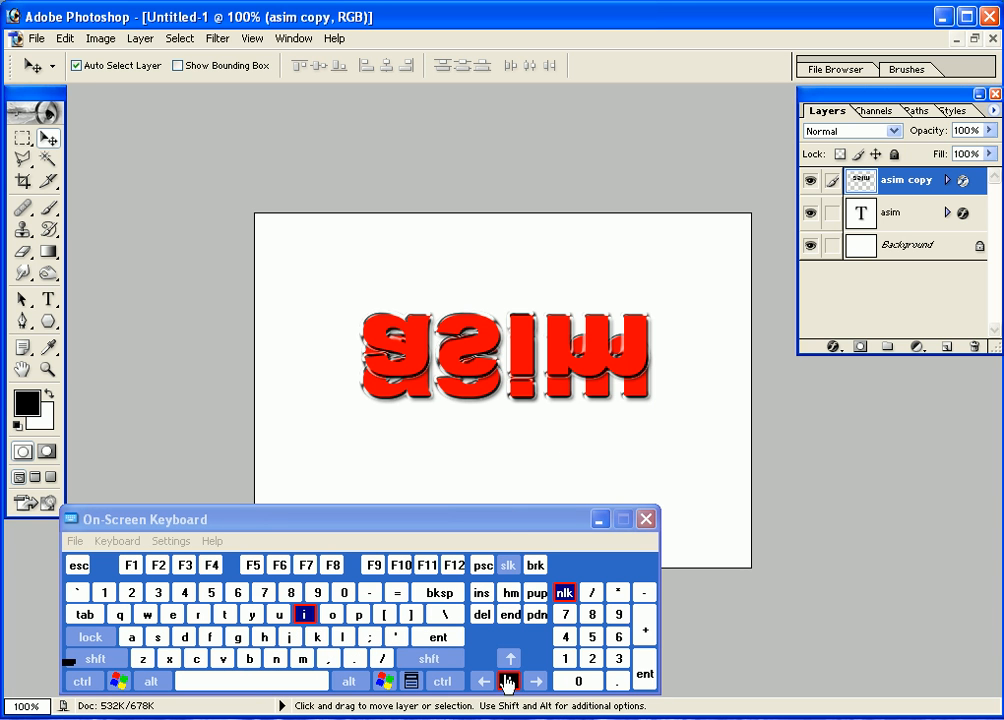
left_click(510, 682)
left_click(510, 682)
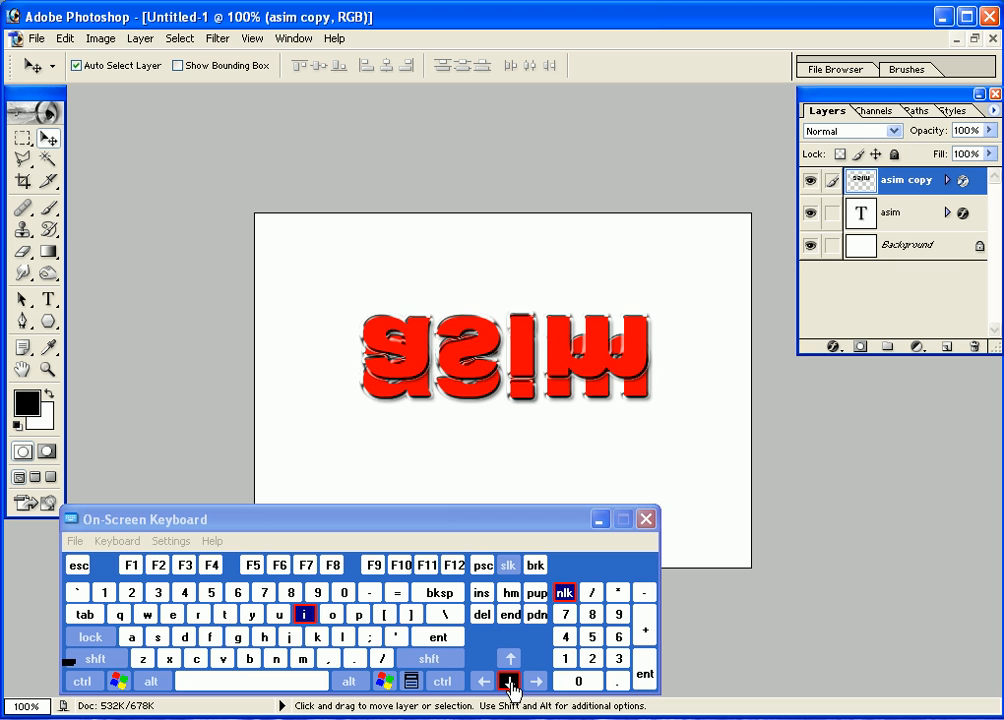
left_click(510, 682)
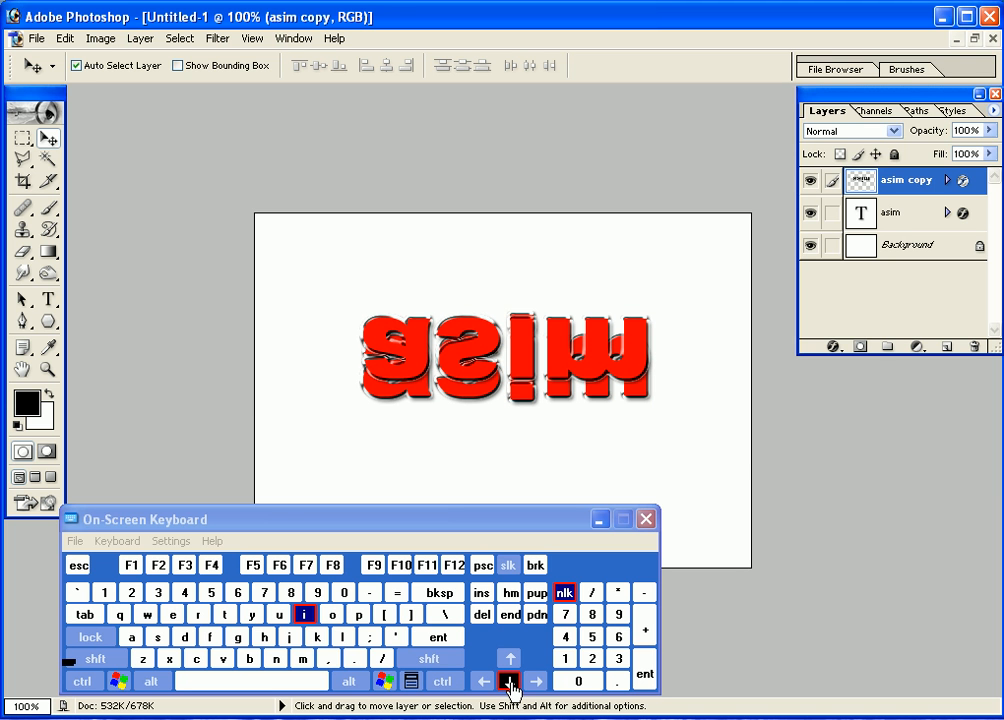
left_click(510, 682, "shift")
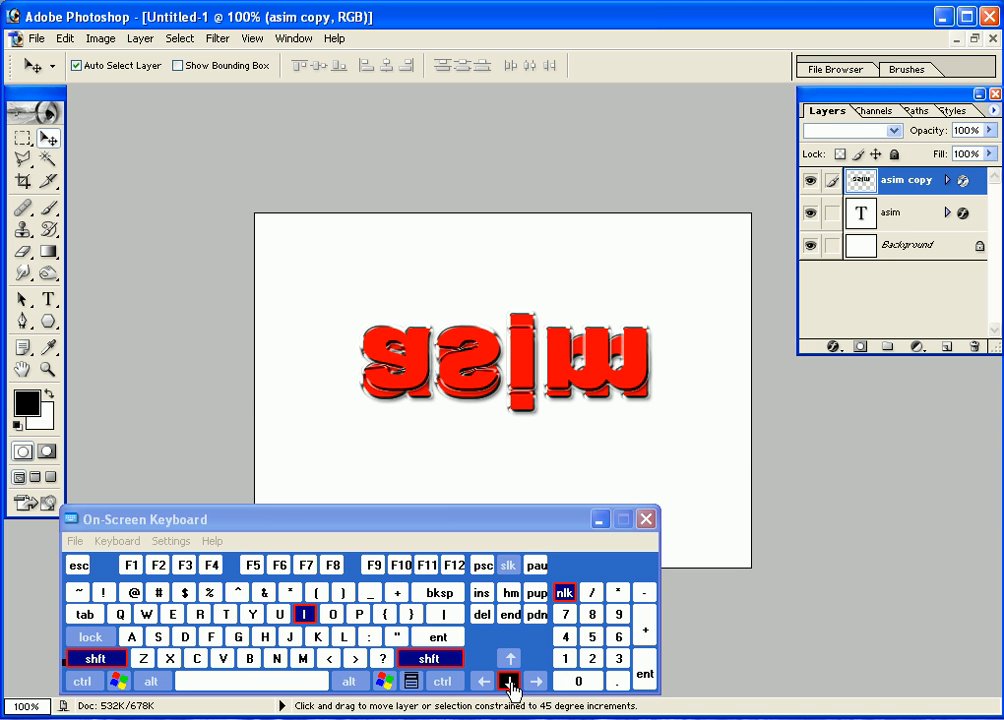
left_click(510, 682, "shift")
left_click(510, 682, "shift")
left_click(510, 682, "shift")
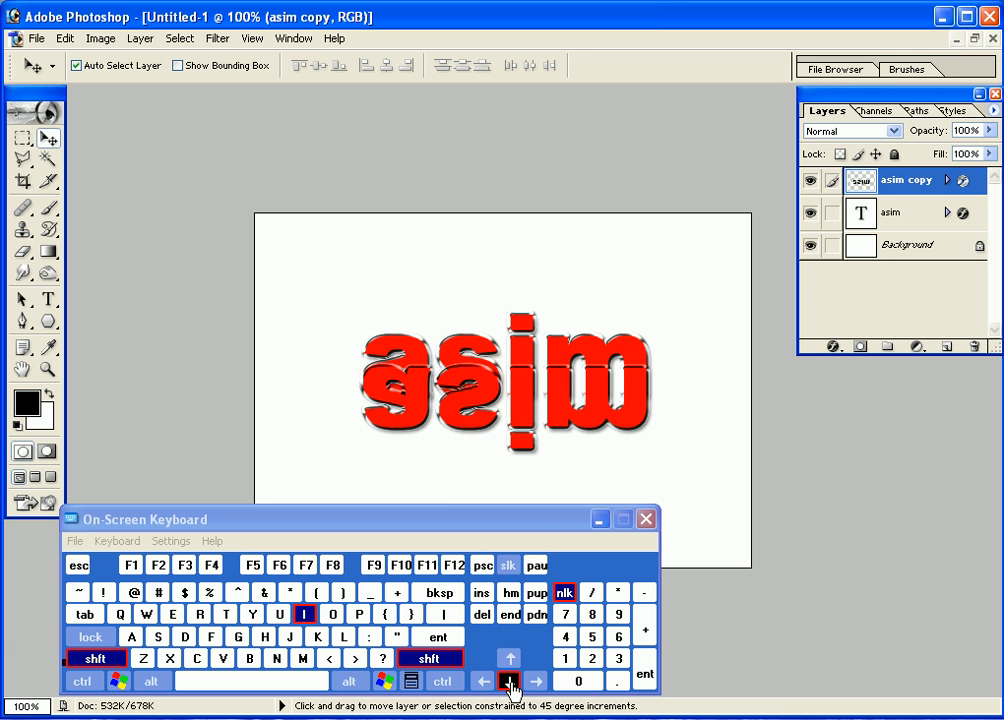
left_click(510, 682, "shift")
left_click(510, 682, "shift")
left_click(510, 682, "shift")
left_click(510, 682, "shift")
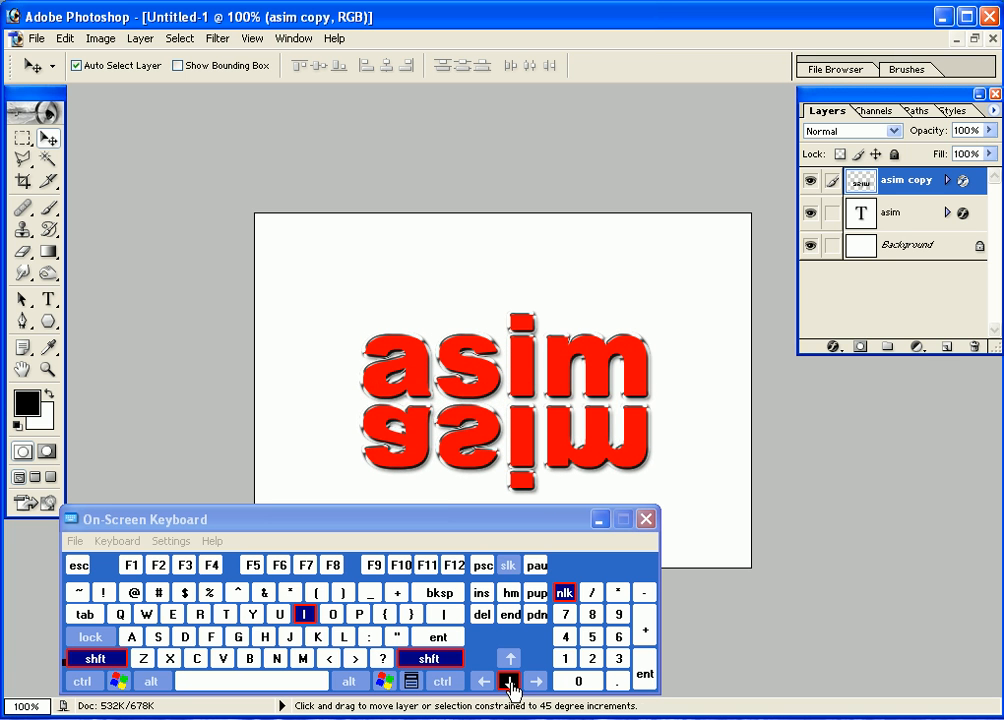
Nudge the flipped copy up a few pixels so its upper edge meets the base of the original text.
left_click(510, 661)
left_click(510, 661)
left_click(510, 661)
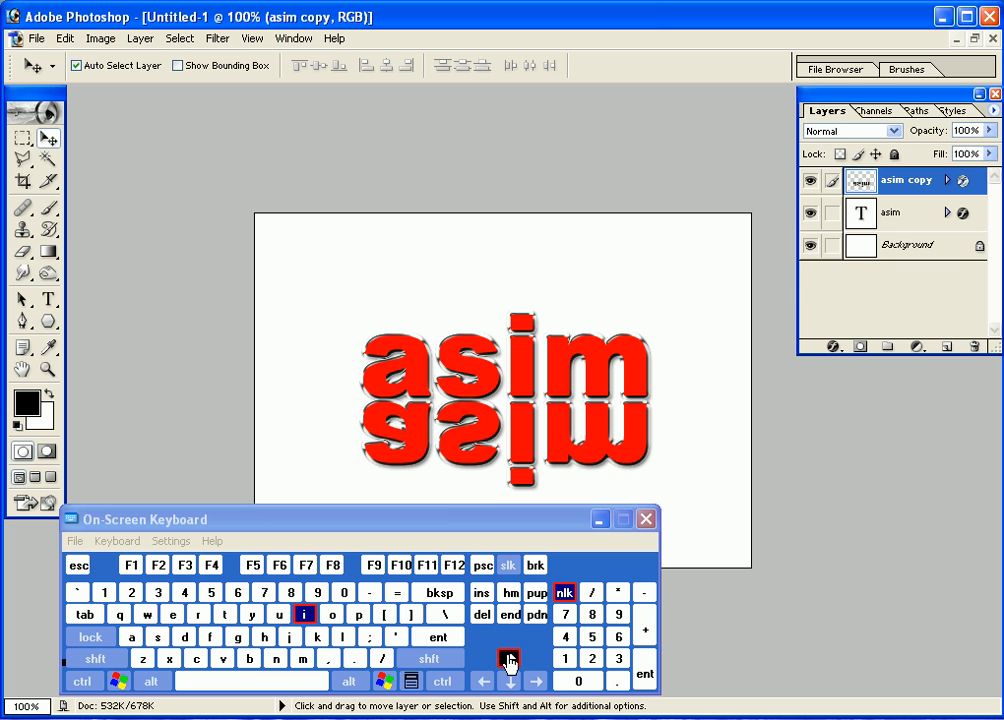
left_click(510, 661)
left_click(510, 661)
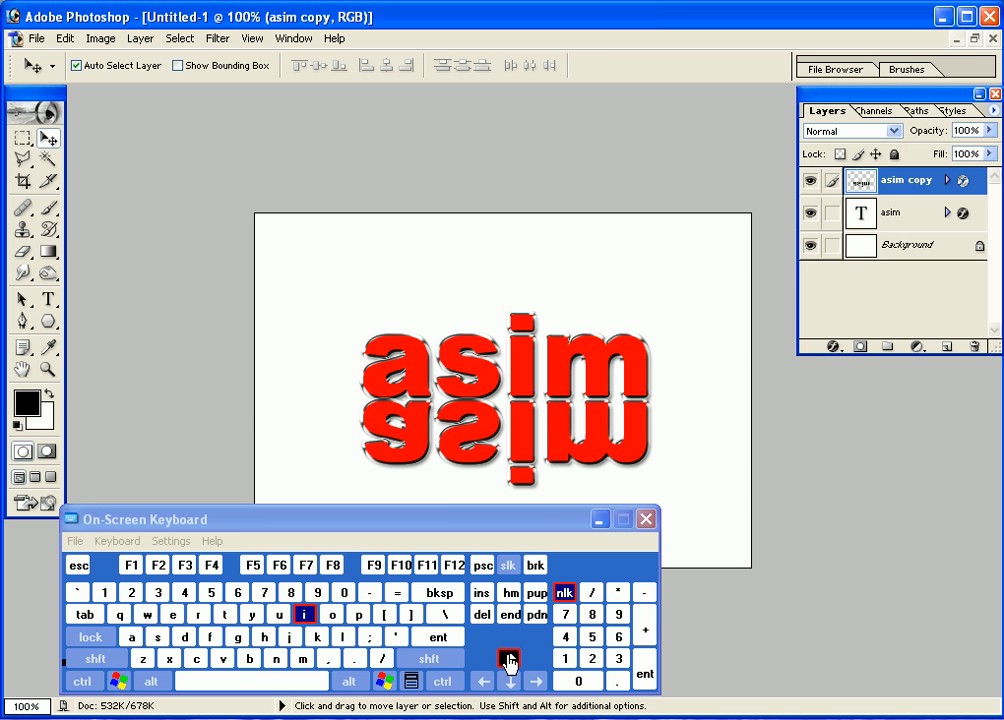
left_click(510, 662)
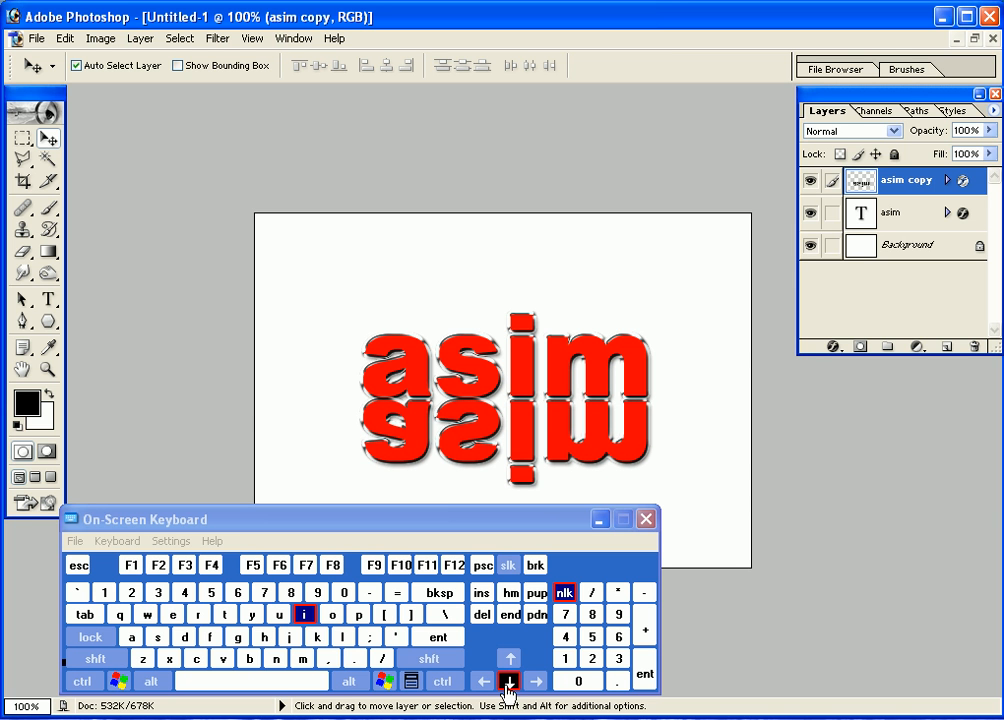
left_click(509, 685)
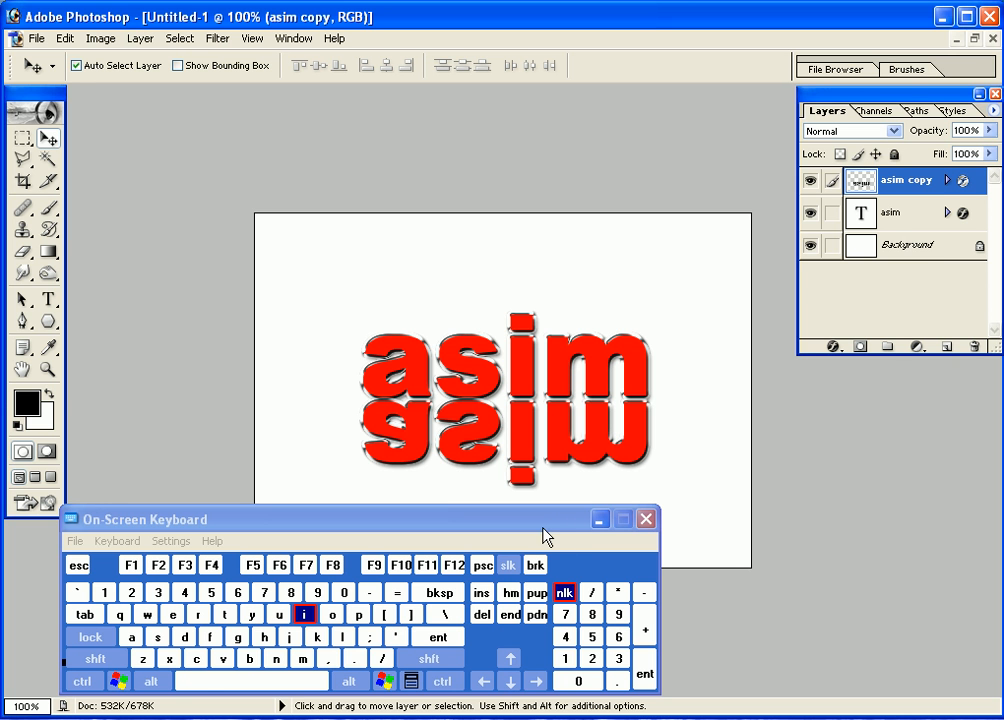
left_click_drag(541, 531, 506, 553)
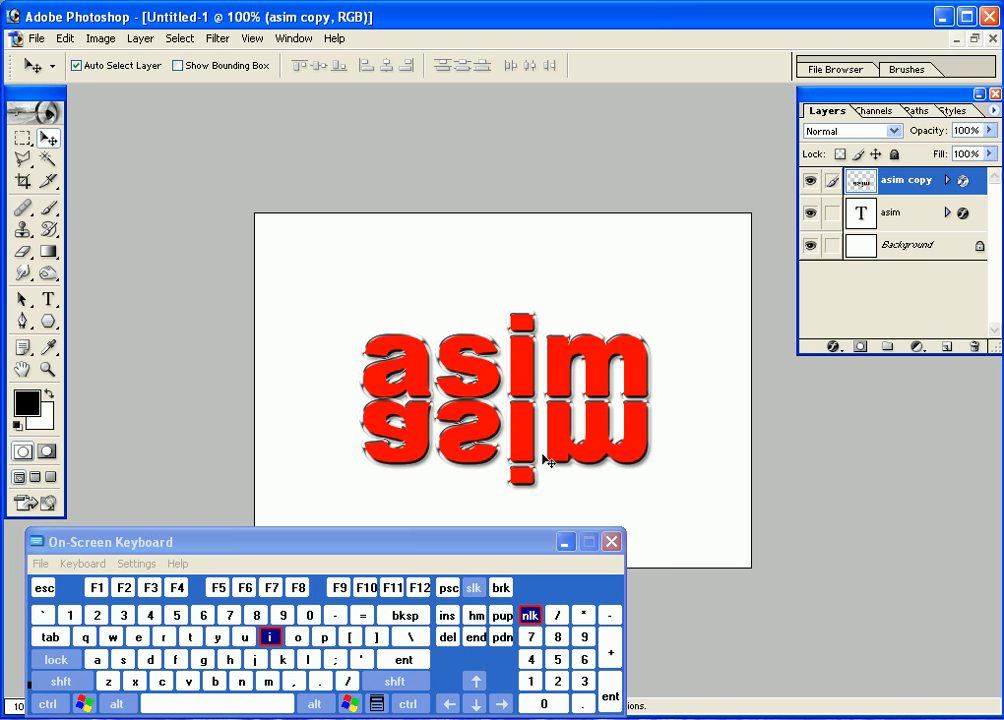
Widen the reflection's lower edge with a Perspective transform to about 159% width, and set its layer opacity to 20%.
left_click(68, 40)
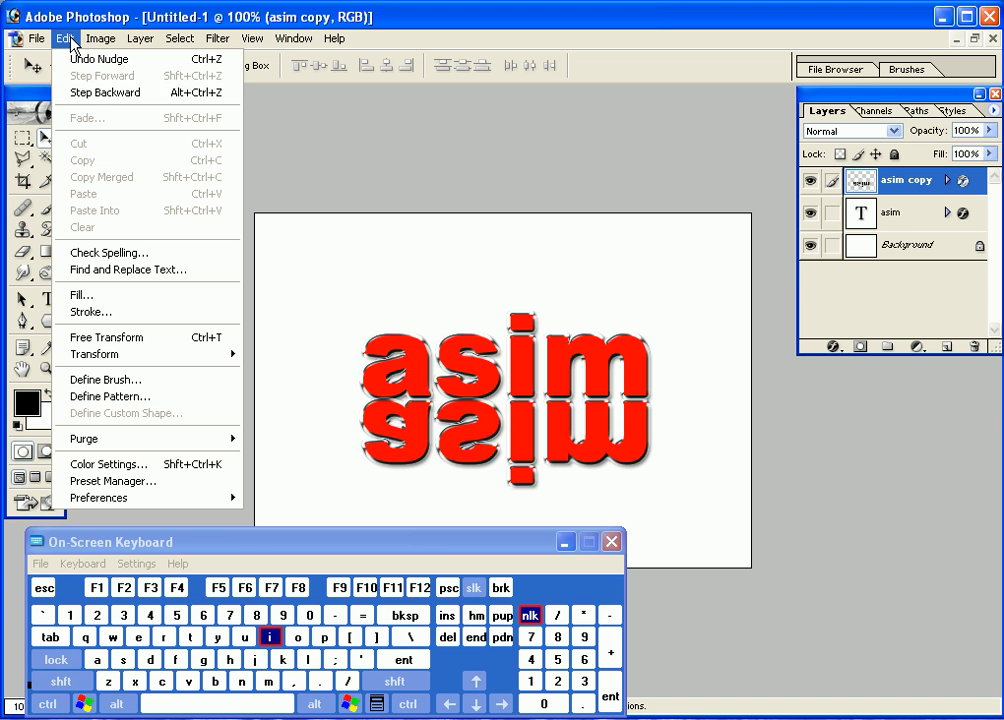
mouse_move(84, 362)
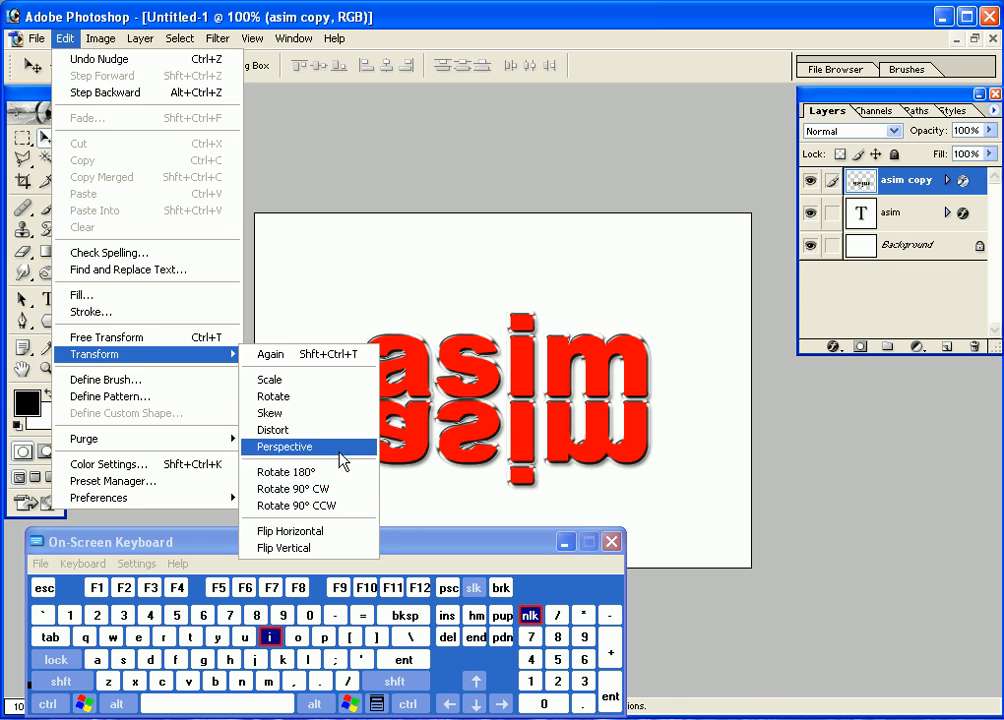
left_click(284, 446)
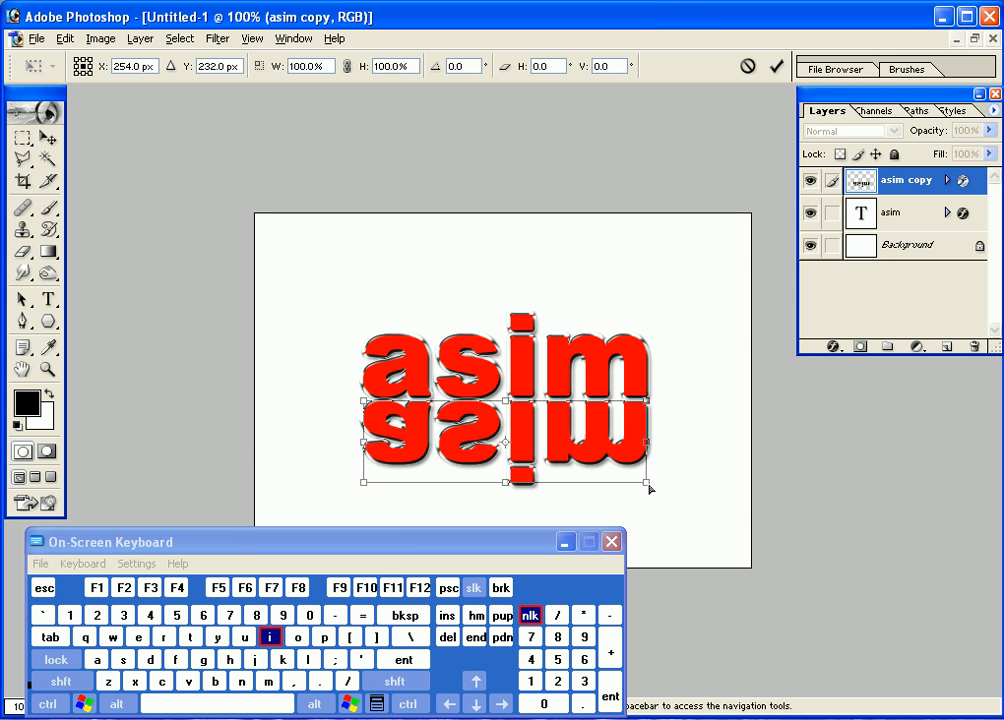
left_click_drag(649, 487, 731, 497)
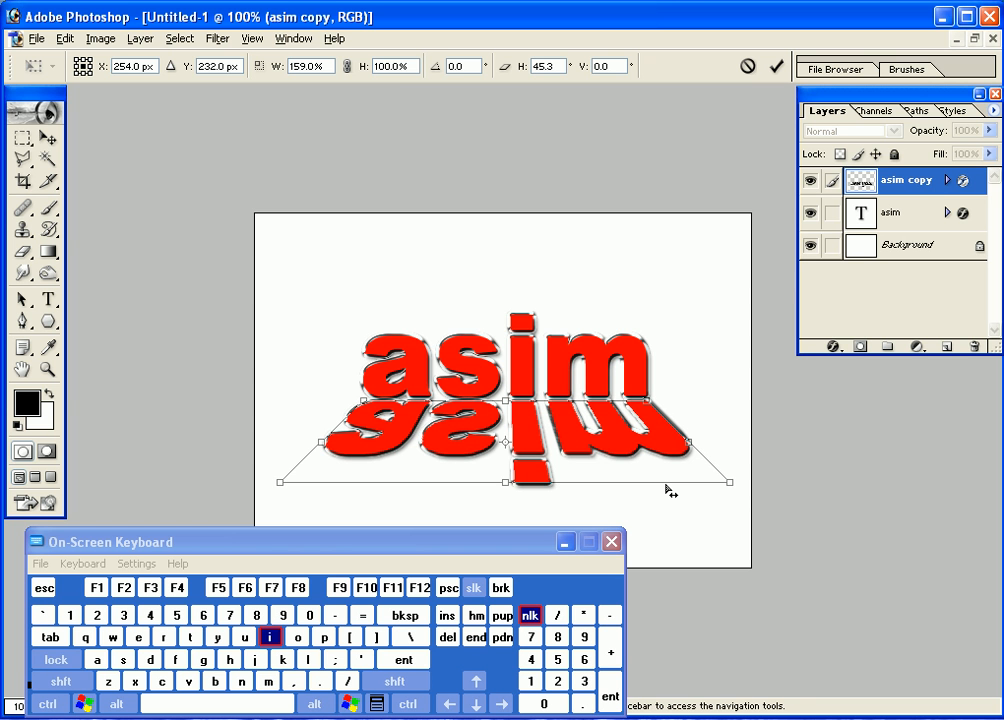
left_click(403, 659)
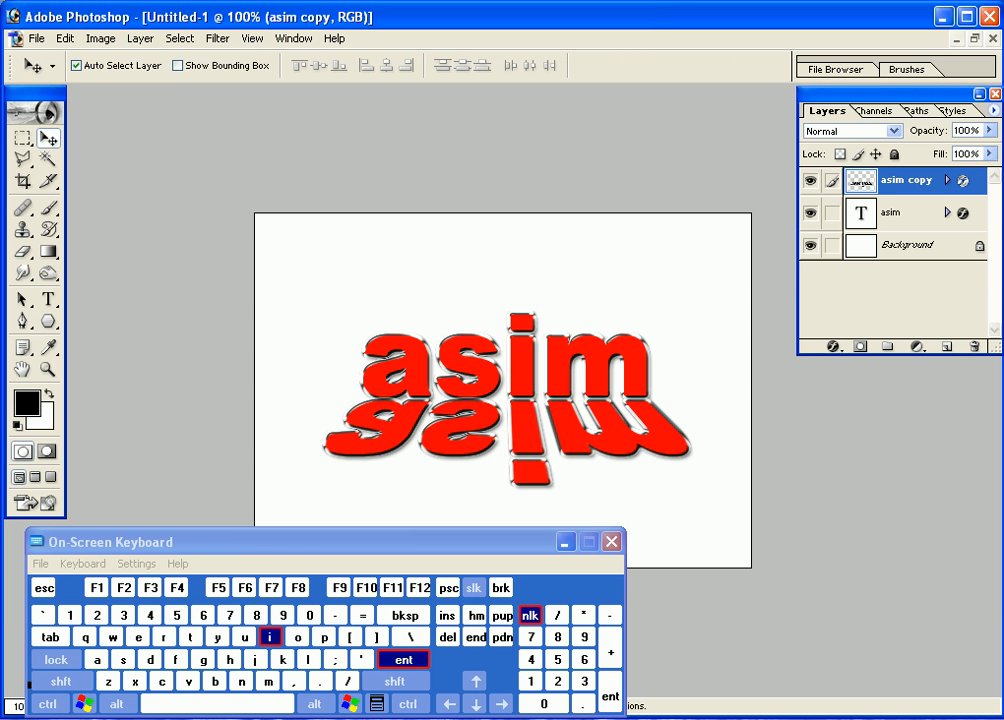
left_click(989, 130)
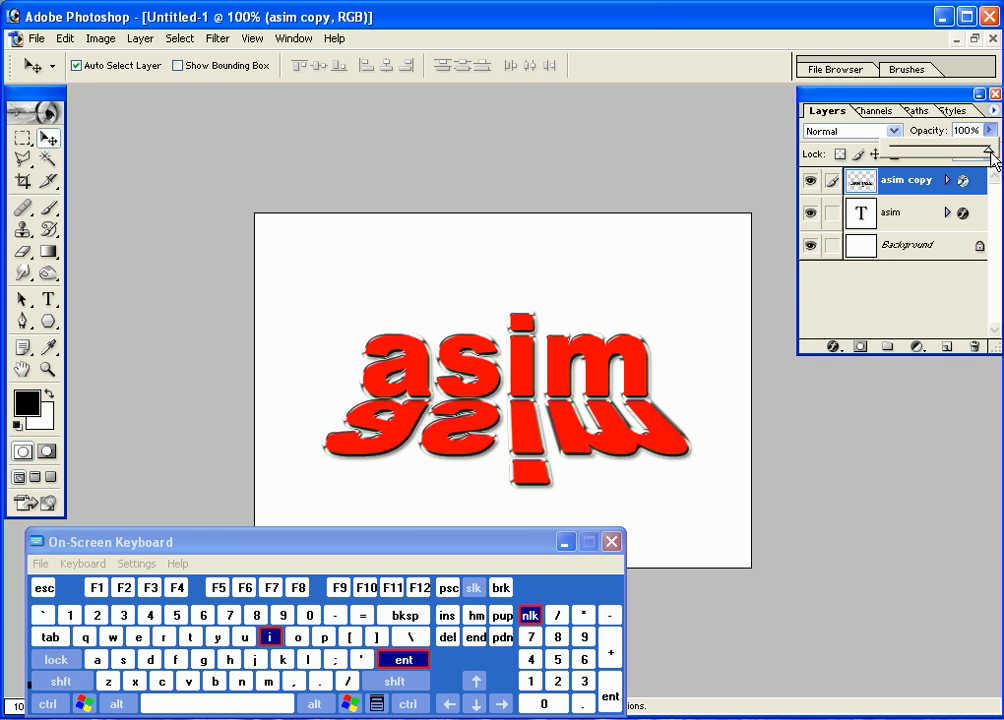
left_click_drag(991, 156, 910, 156)
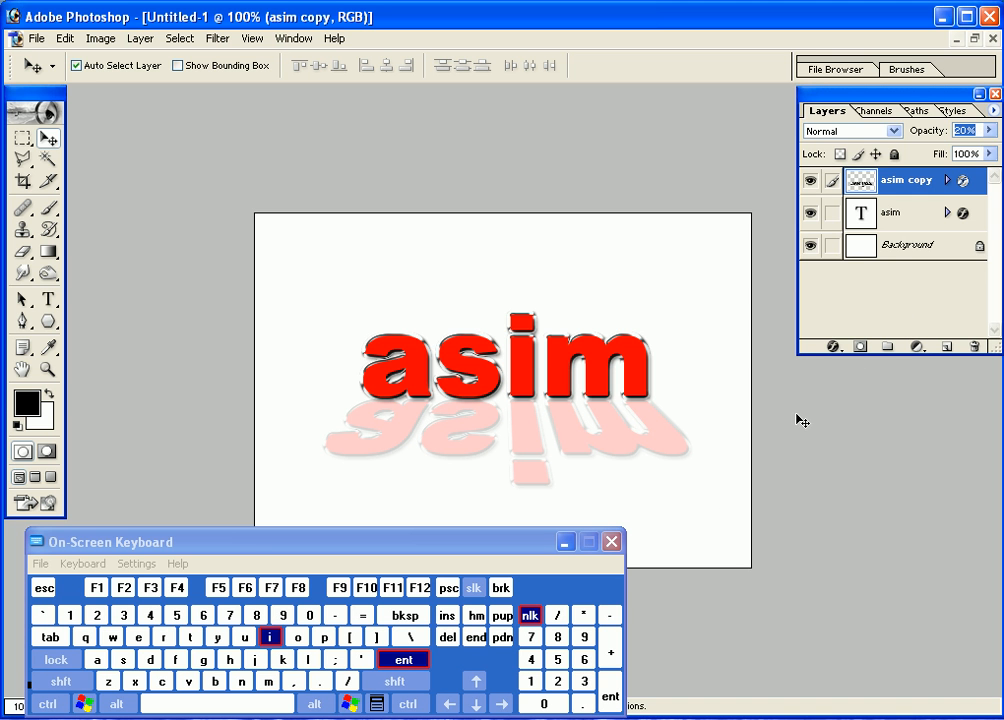
left_click(946, 214)
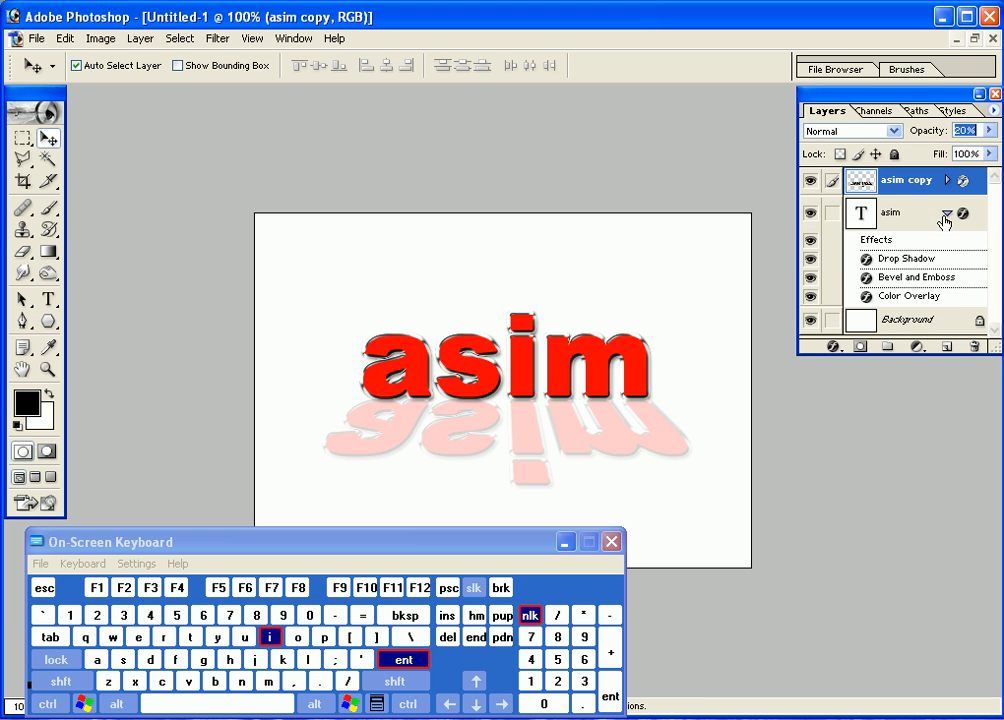
left_click(895, 300)
double_click(895, 302)
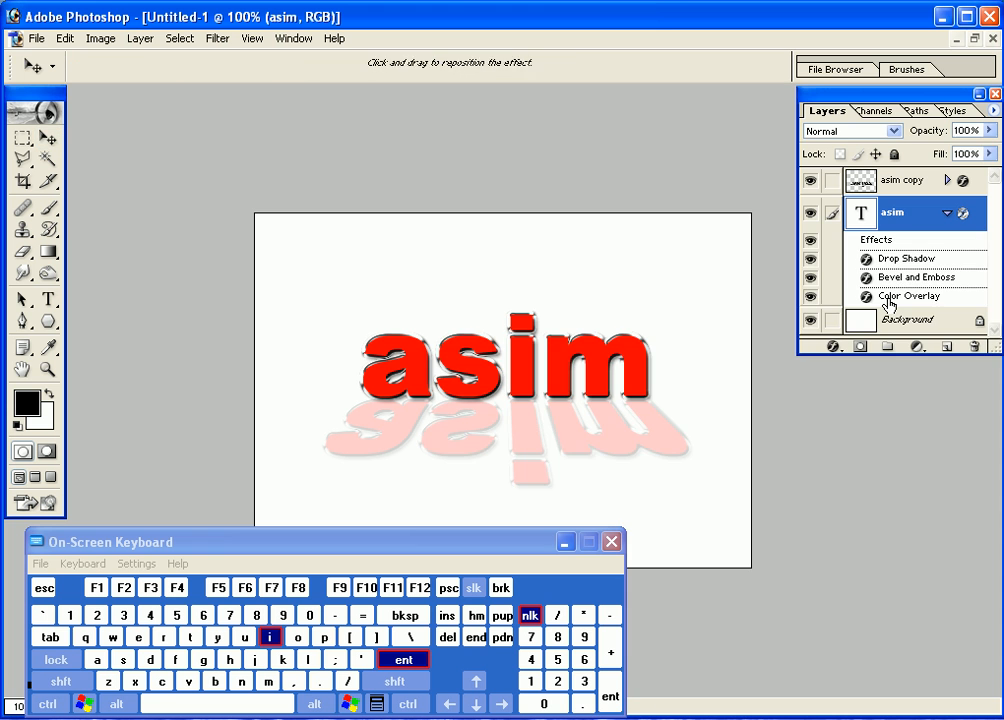
left_click(791, 304)
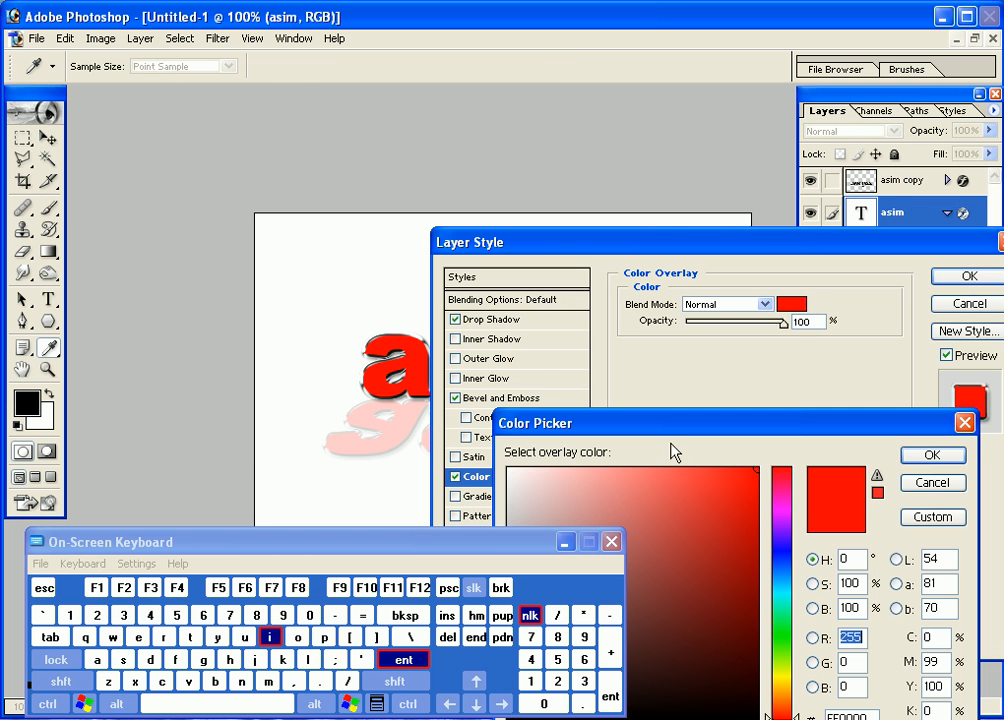
left_click(570, 494)
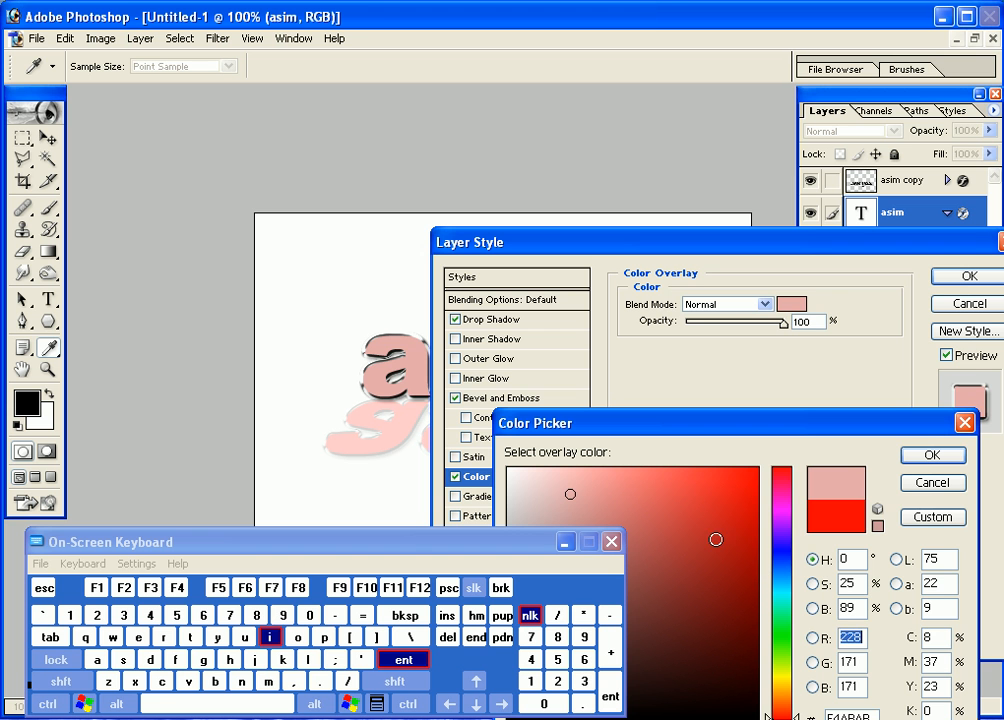
left_click(783, 549)
left_click(744, 535)
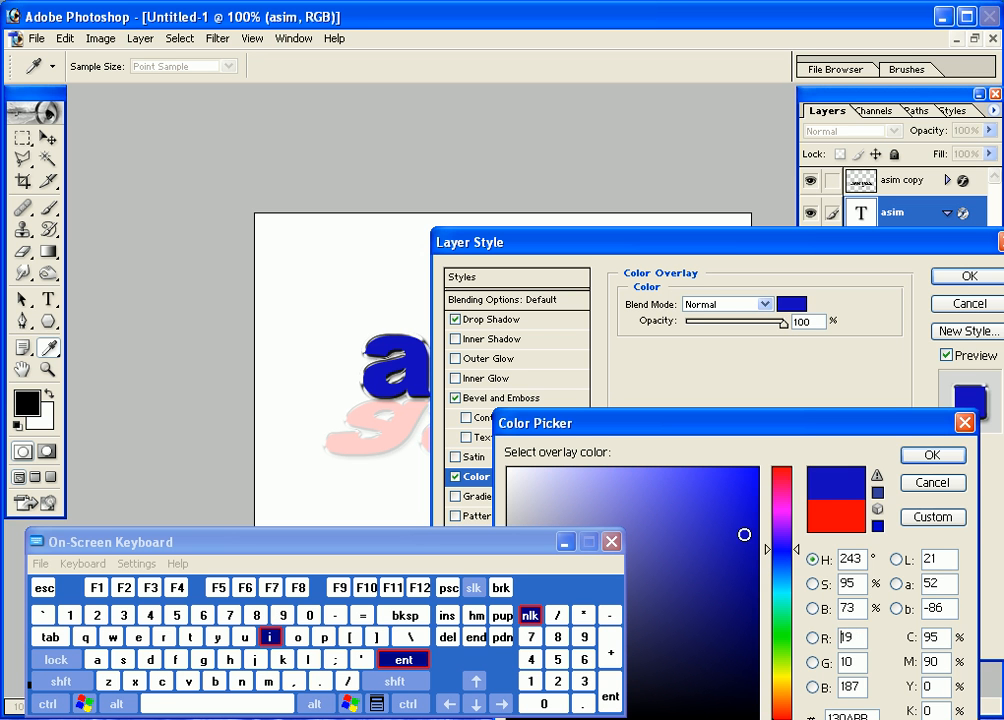
left_click(930, 486)
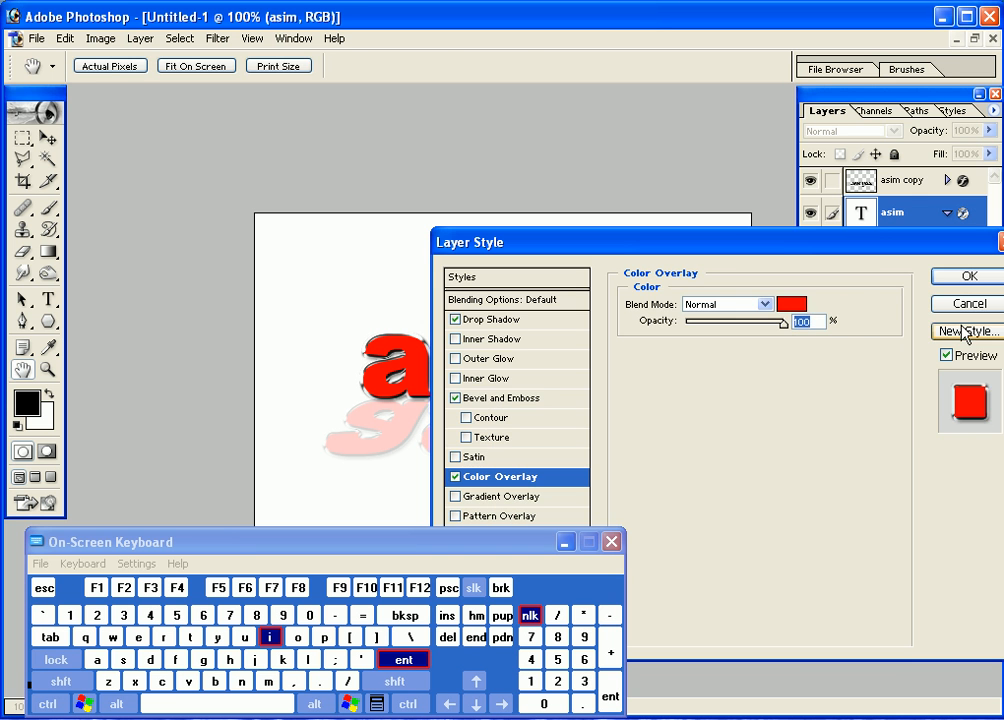
left_click(955, 274)
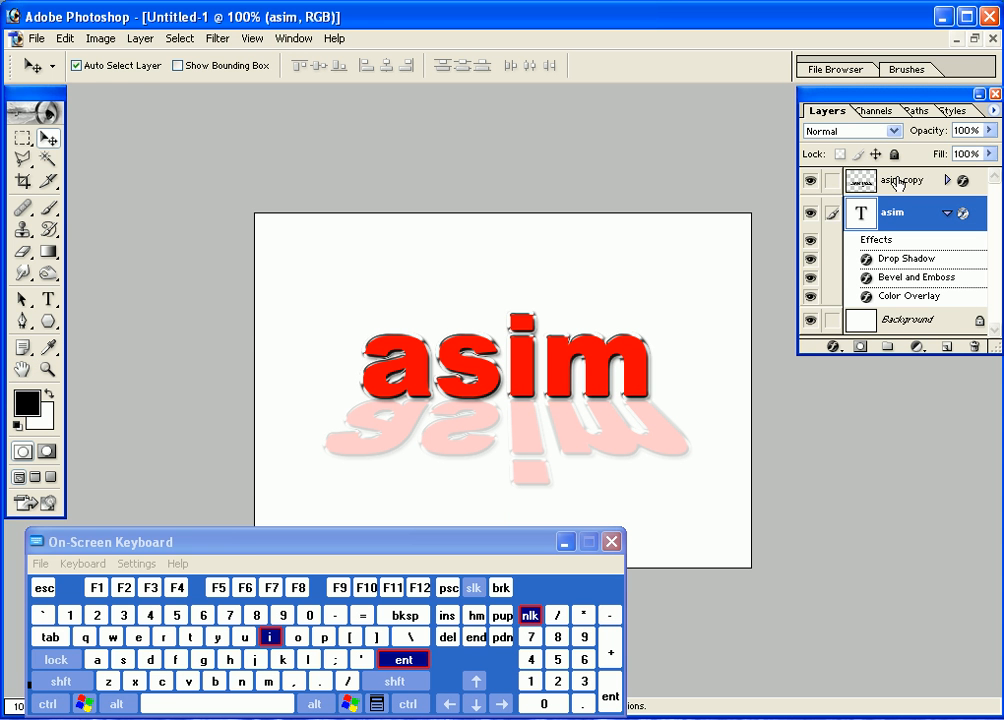
left_click(947, 214)
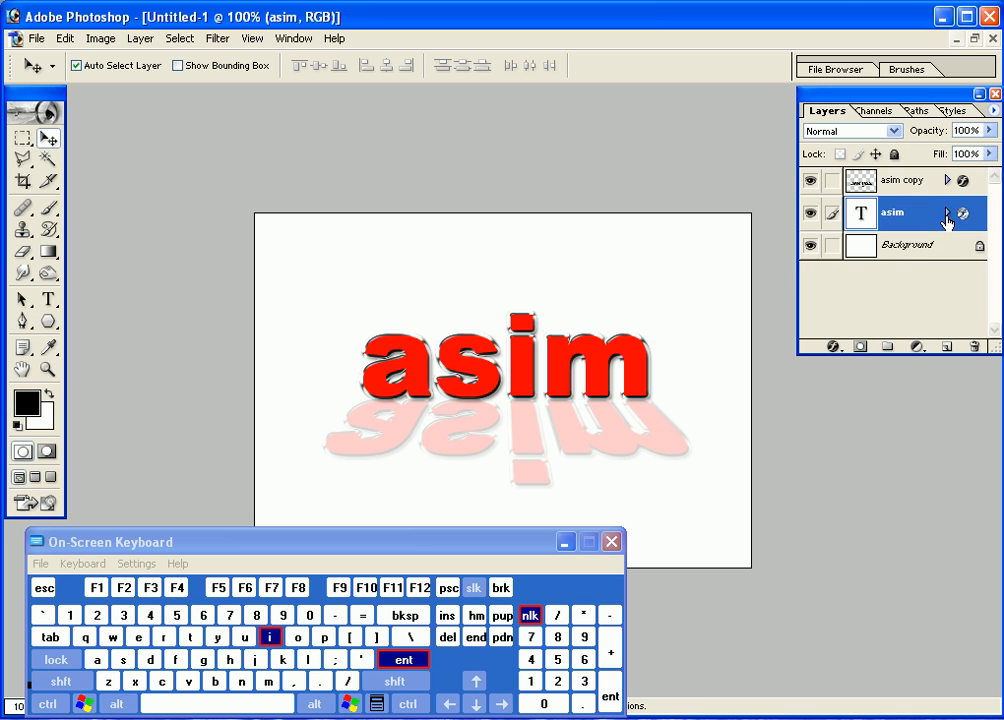
Add a new layer above the reflection copy and set the foreground color to dark blue 036A8C.
left_click(930, 184)
left_click(946, 345)
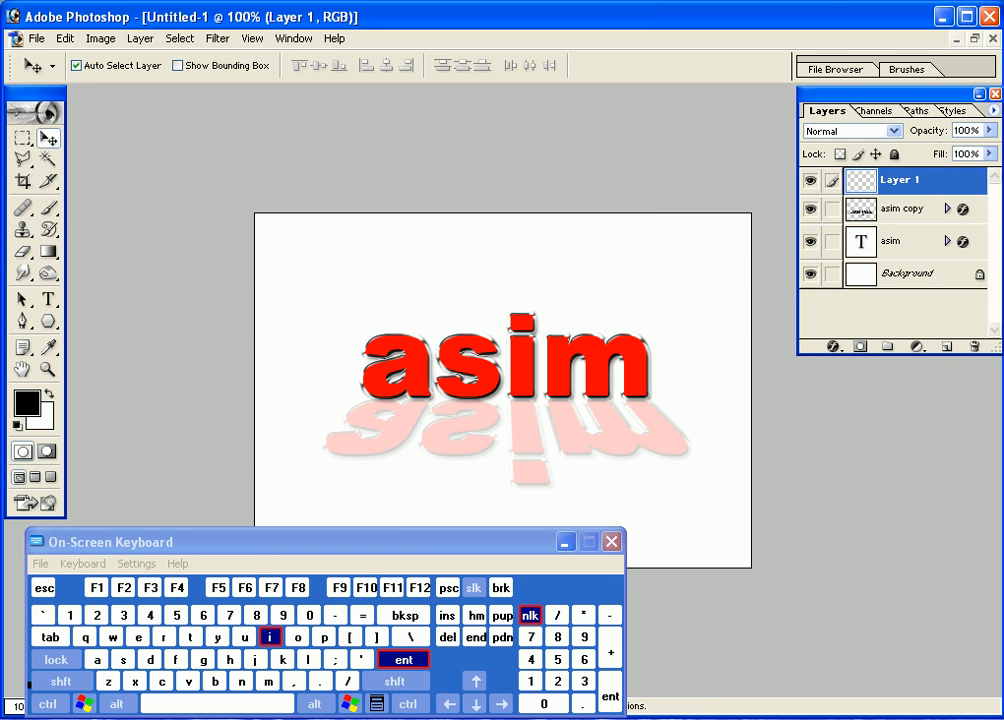
left_click(26, 402)
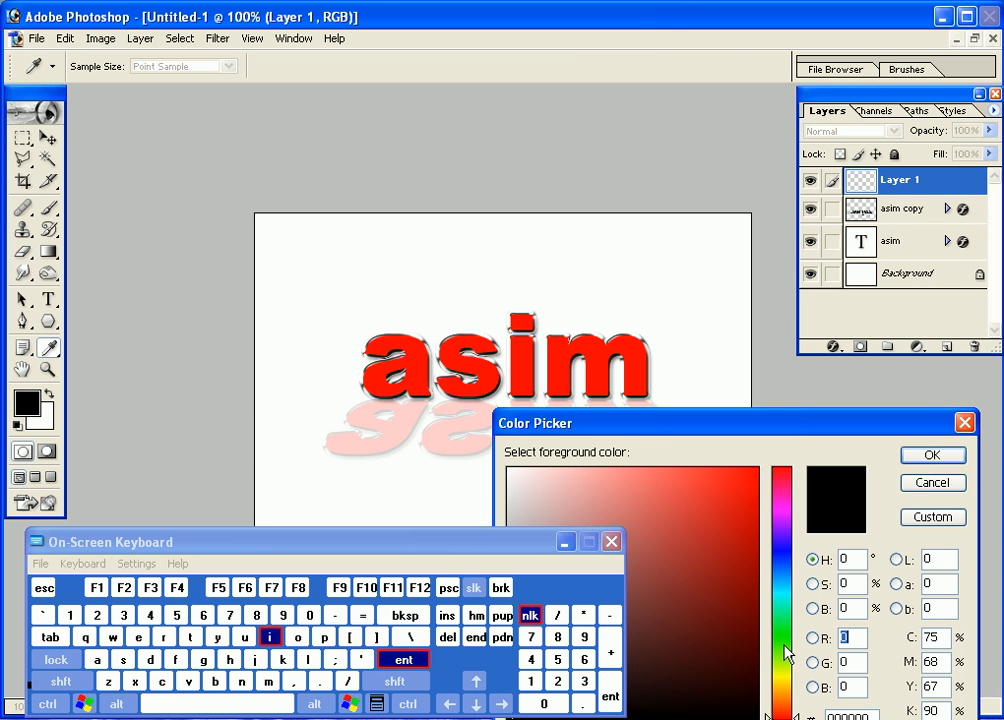
left_click(784, 562)
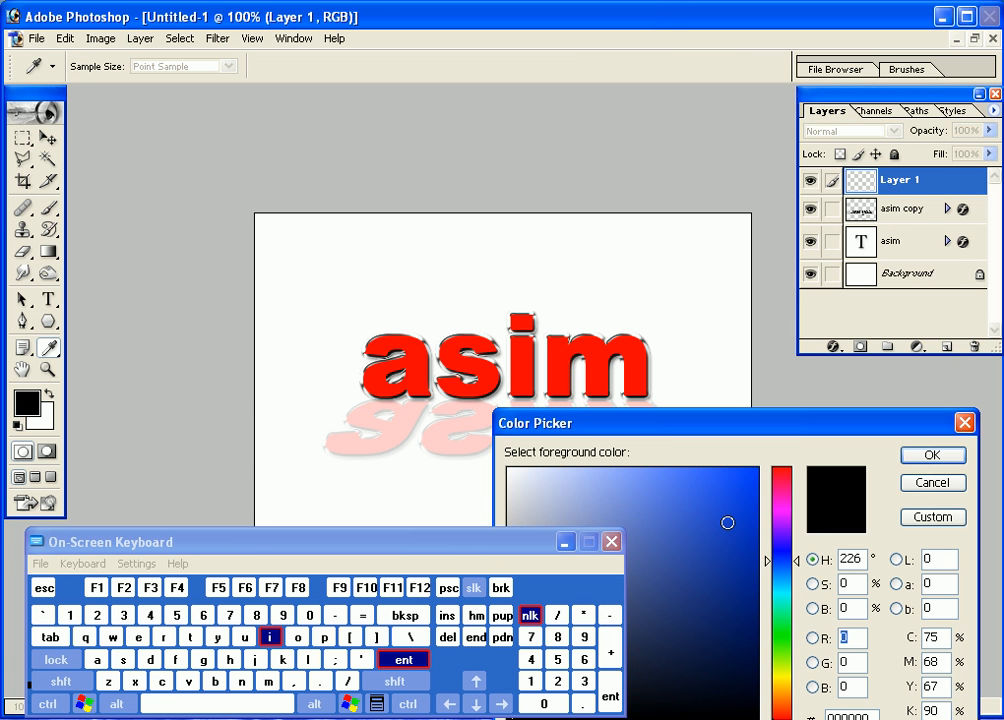
left_click(782, 583)
left_click(744, 538)
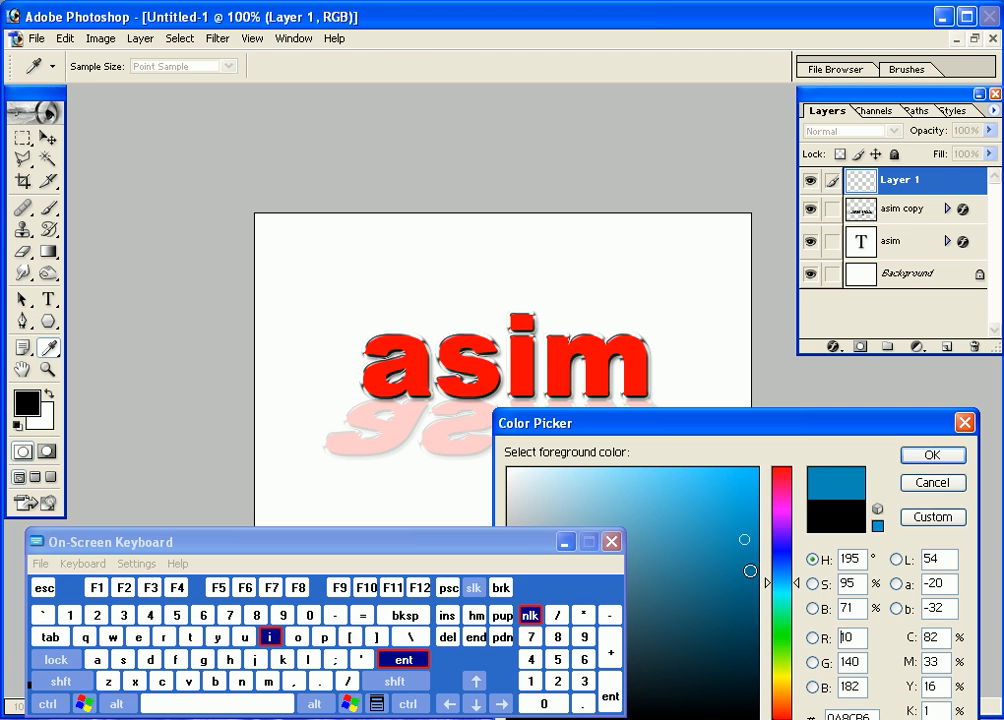
left_click(752, 580)
left_click(930, 456)
Fill the new layer with the foreground color and set its blend mode to Hue.
key("v")
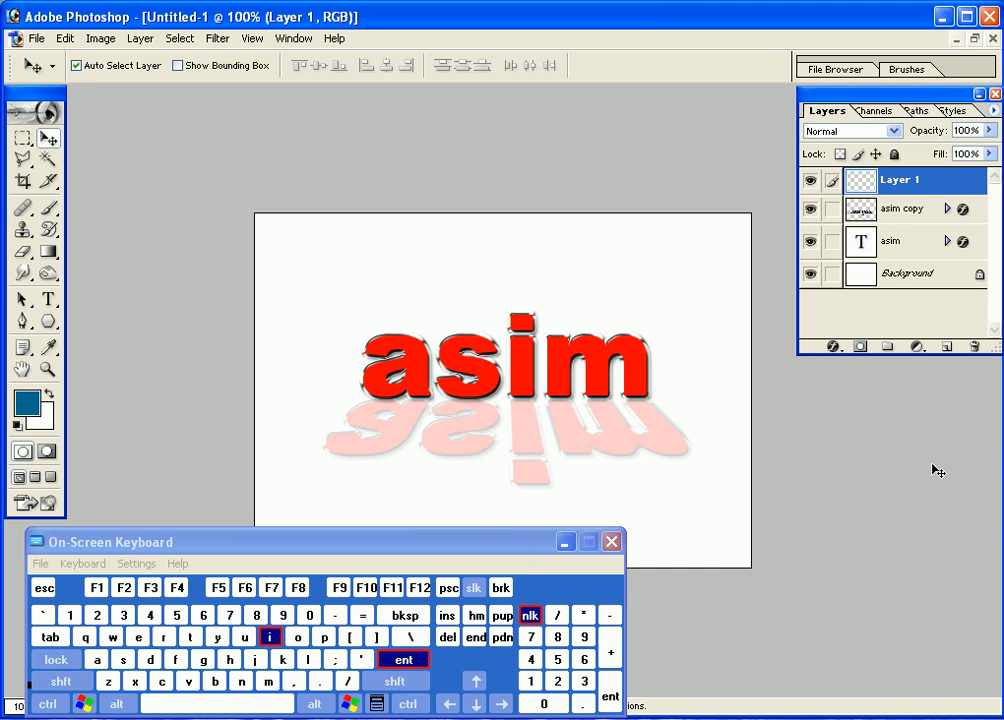
left_click(447, 637)
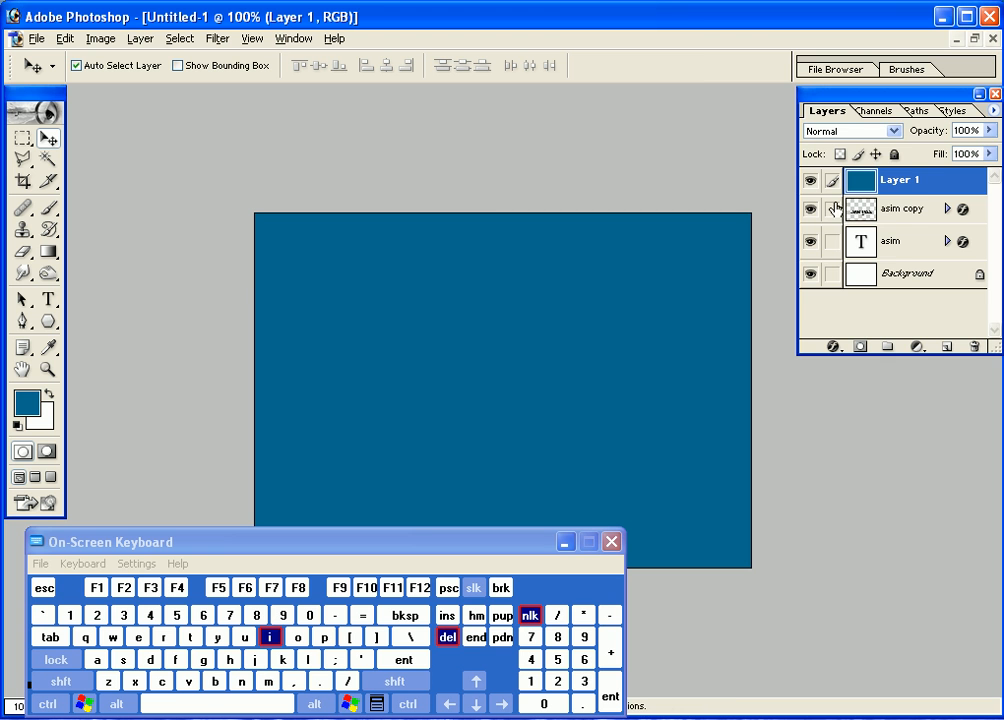
left_click(894, 131)
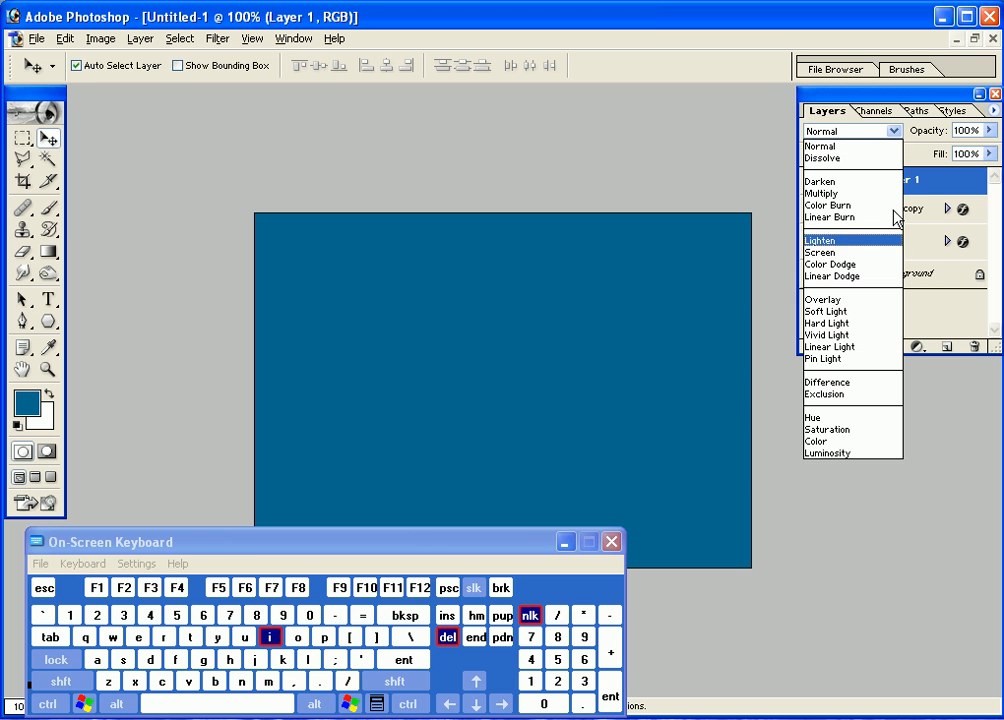
left_click(862, 418)
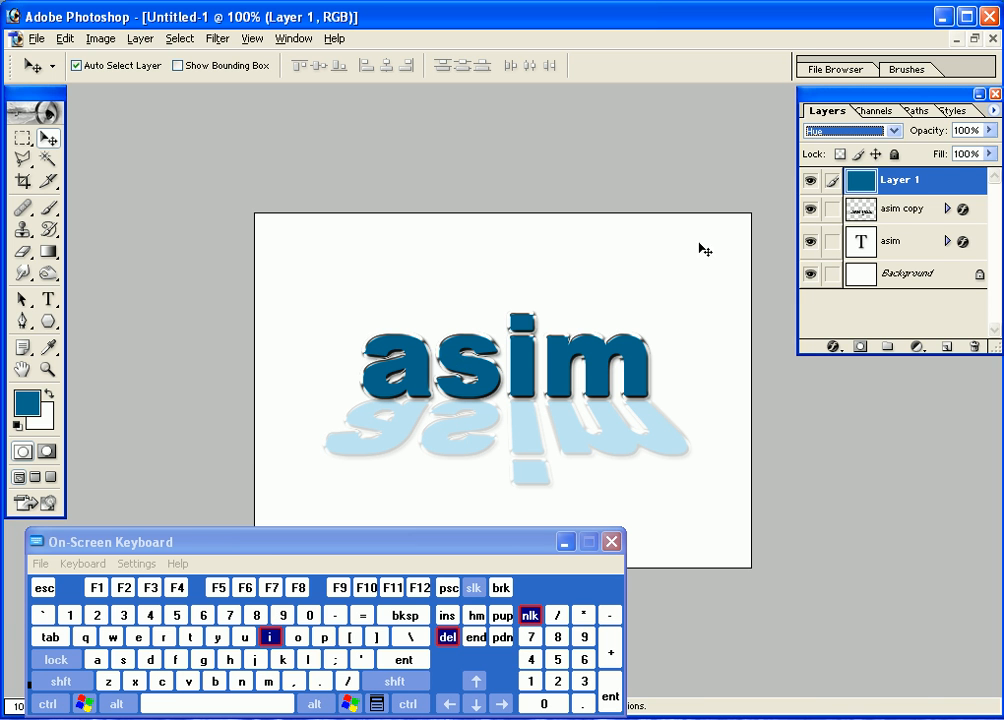
Change the foreground color to green 1DC11D and refill the Hue layer with it.
left_click(15, 405)
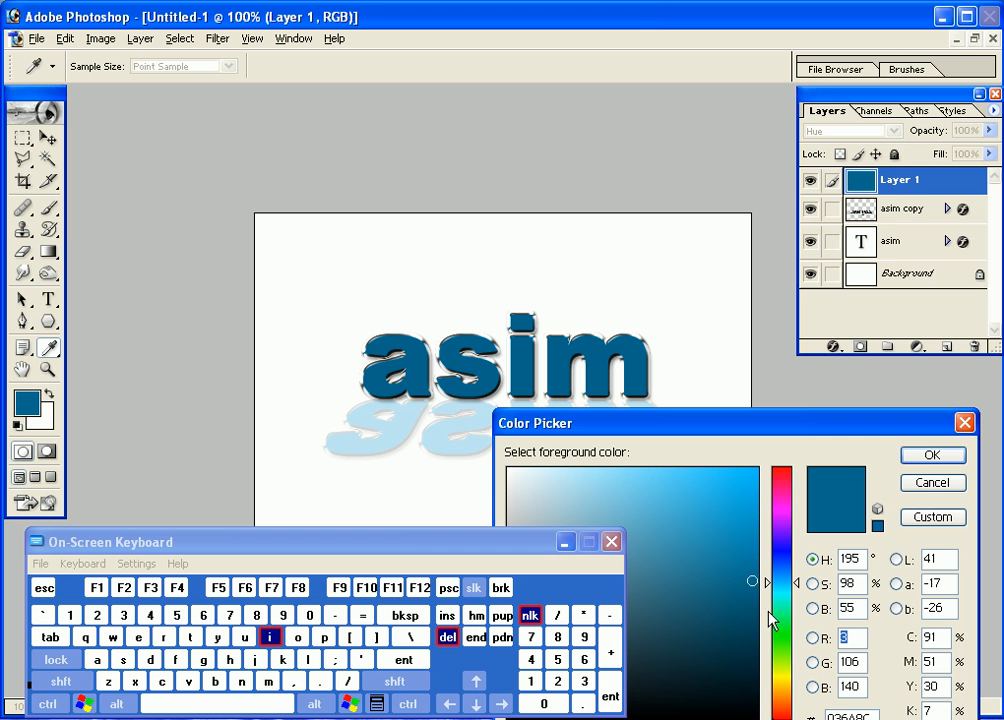
left_click(785, 635)
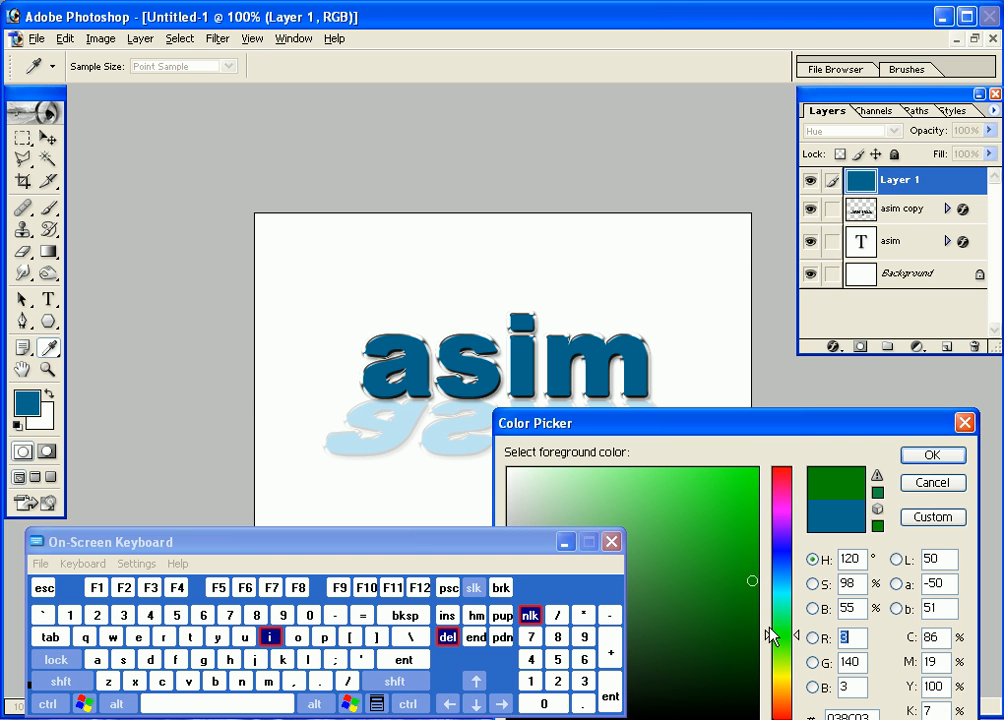
left_click_drag(726, 578, 720, 528)
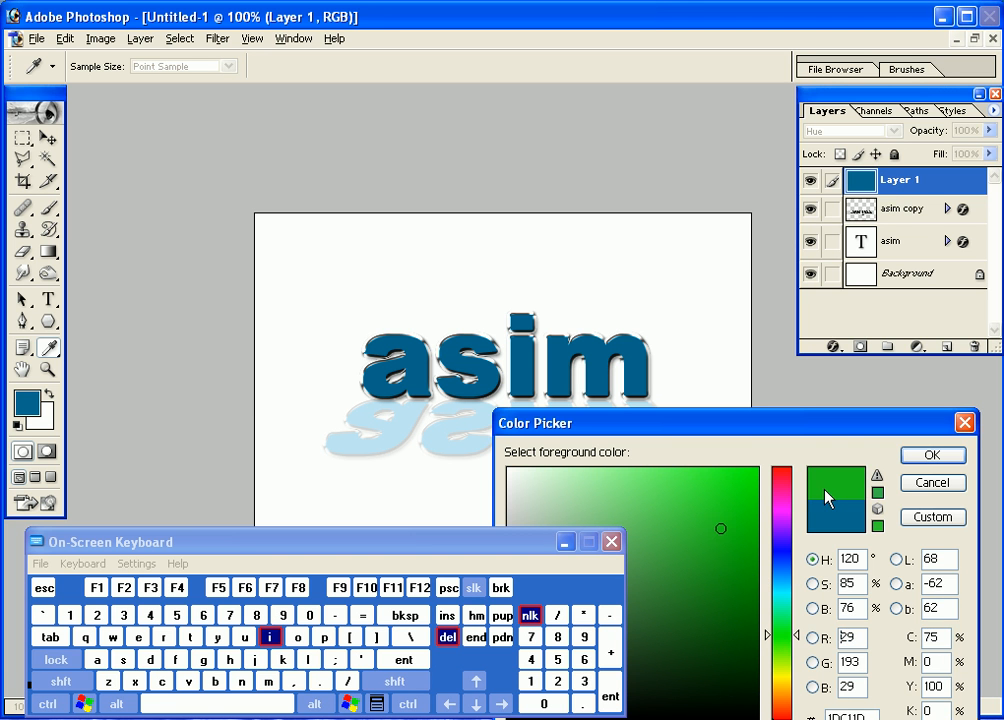
left_click(932, 455)
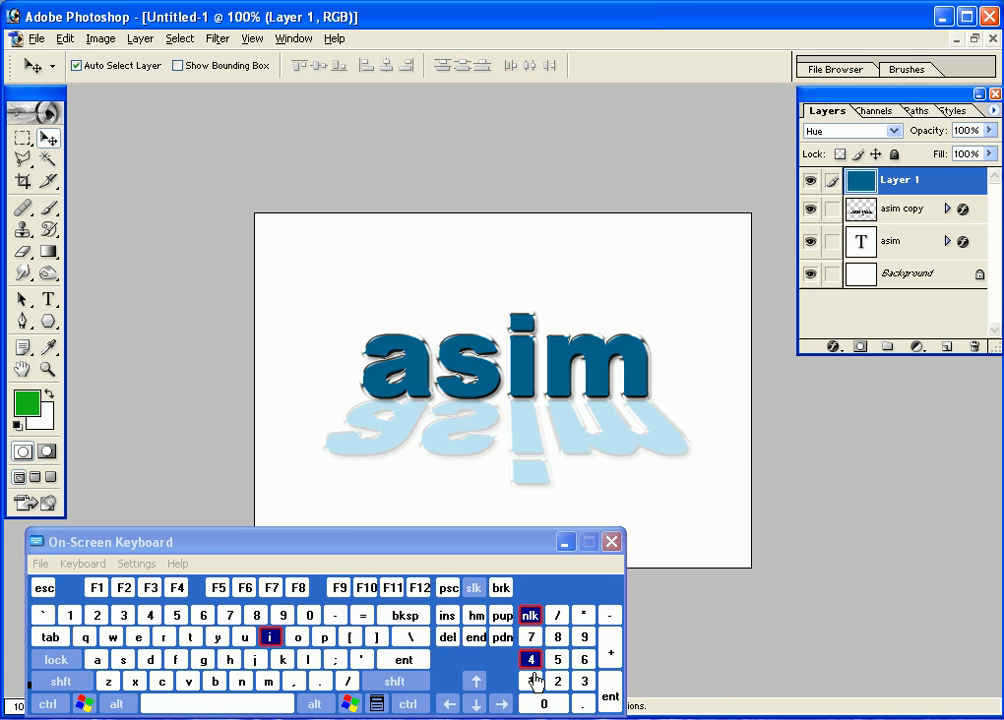
left_click(447, 637)
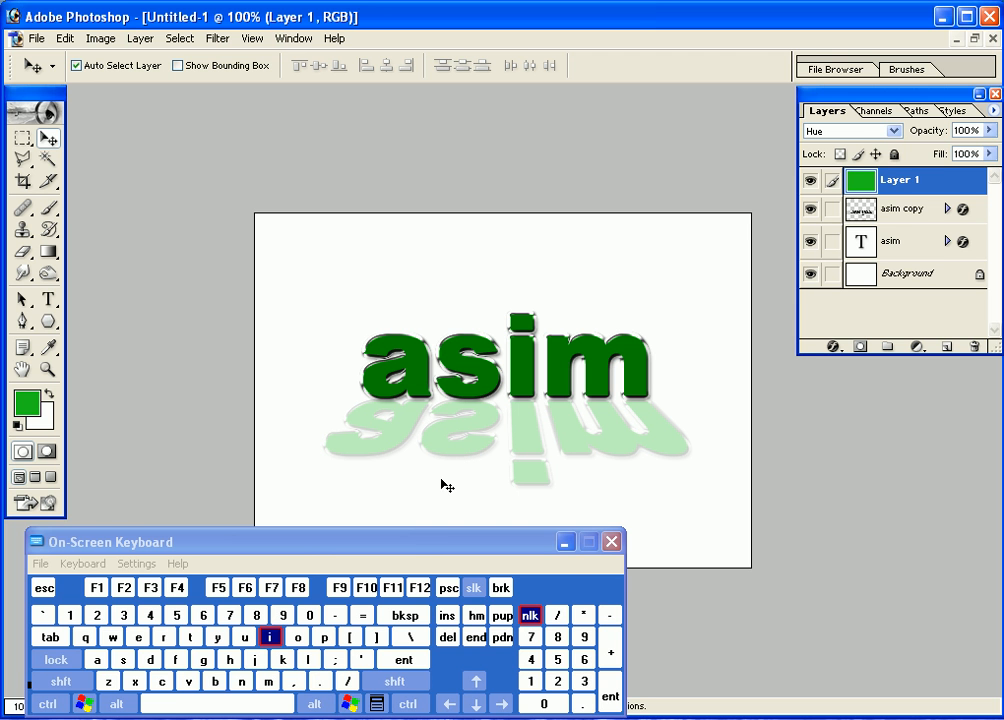
left_click_drag(427, 547, 598, 506)
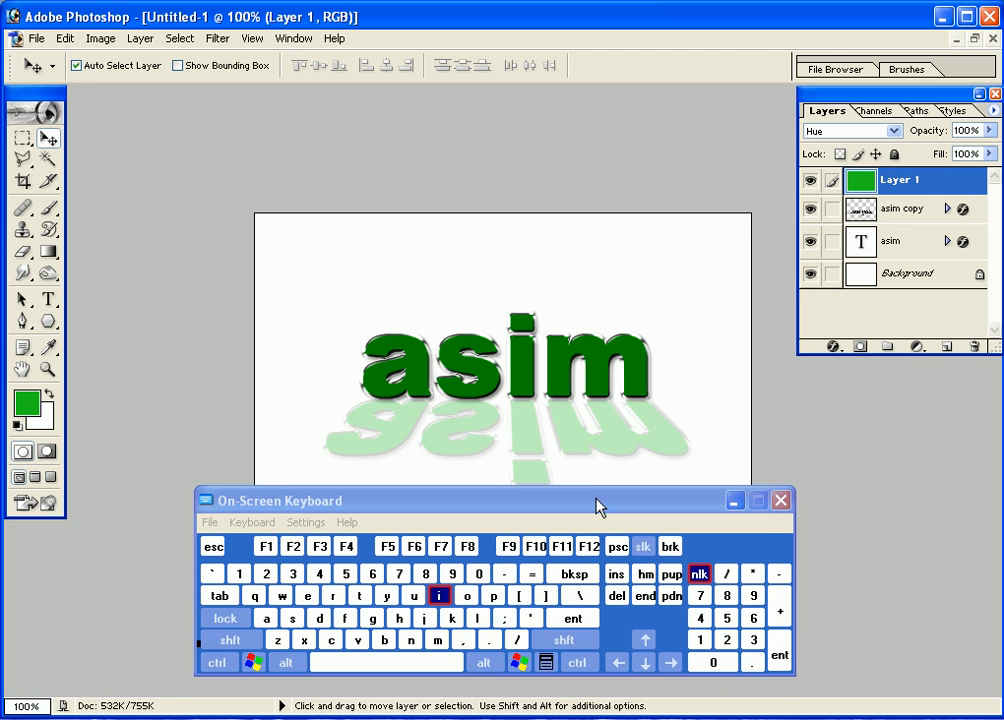